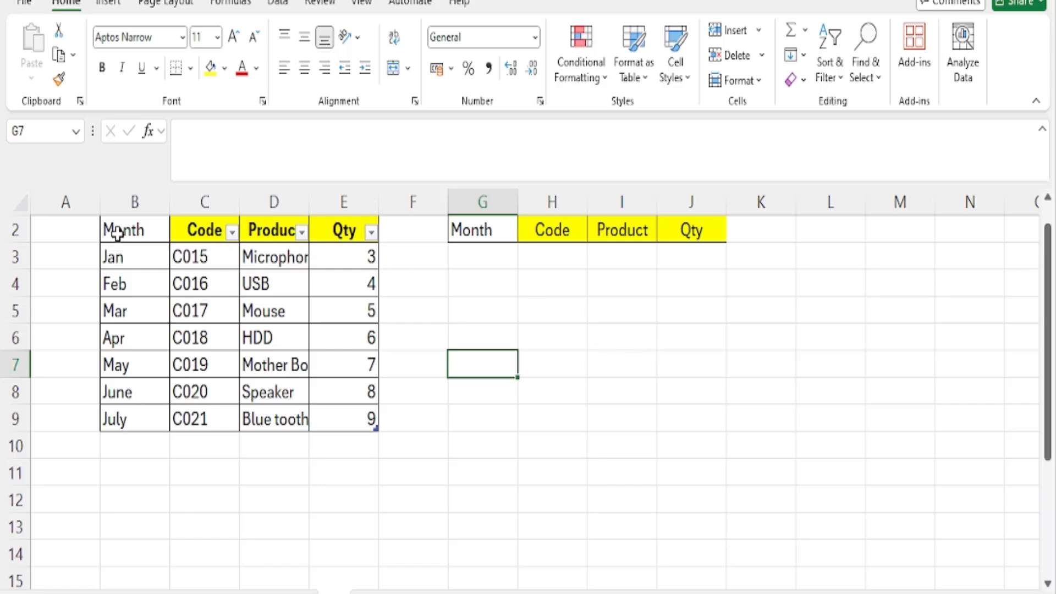
# Review the source table's headers and columns, the empty result headers in G2:J2, and the first four data rows in B3:E6
pyautogui.moveTo(117, 231); pyautogui.dragTo(374, 231)
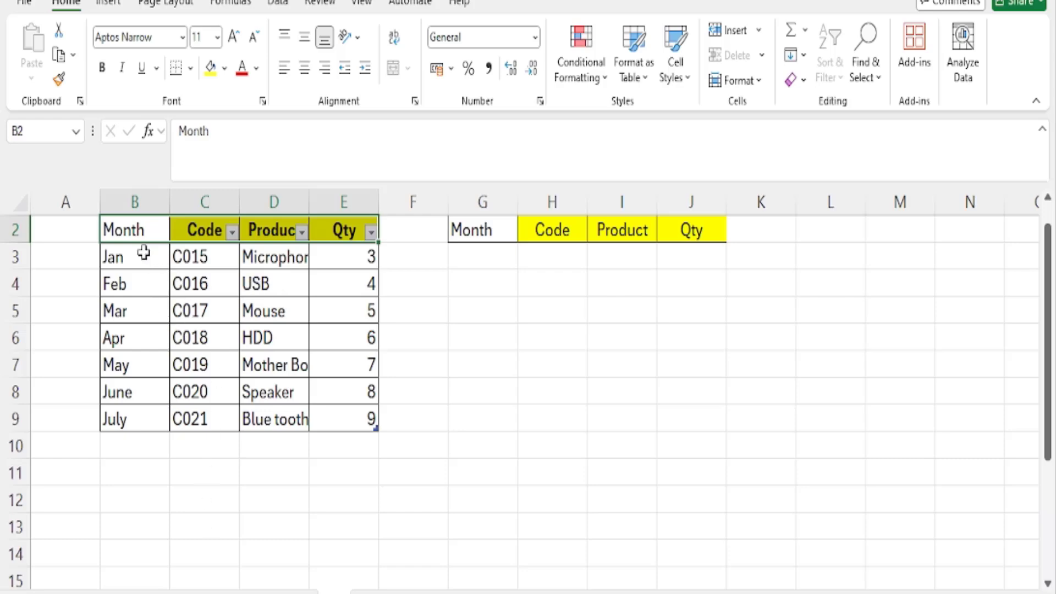
pyautogui.moveTo(144, 252); pyautogui.dragTo(142, 431)
pyautogui.click(211, 257)
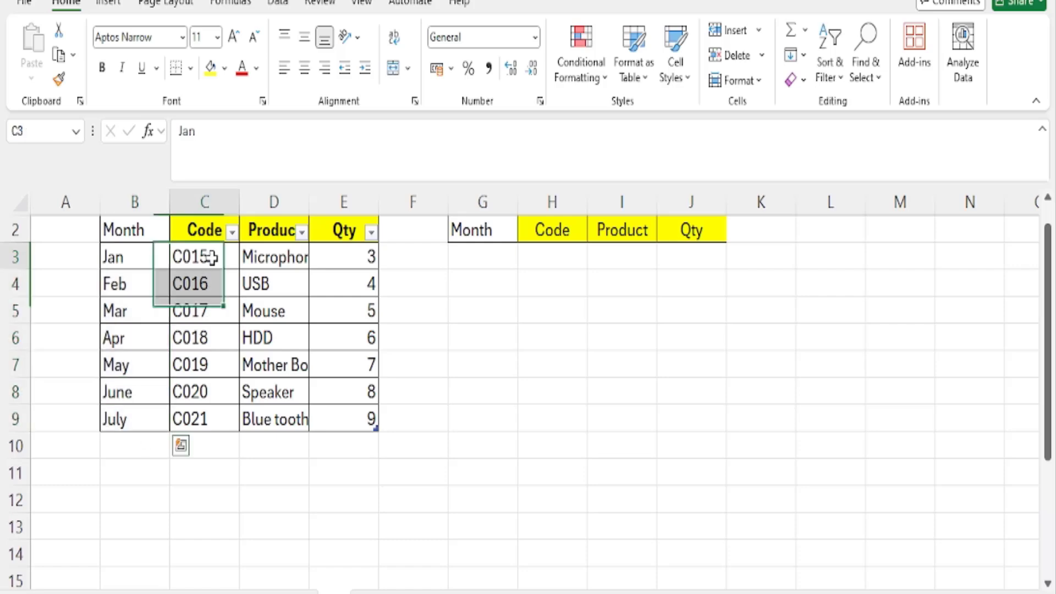
pyautogui.moveTo(211, 258); pyautogui.dragTo(213, 413)
pyautogui.moveTo(280, 254); pyautogui.dragTo(288, 415)
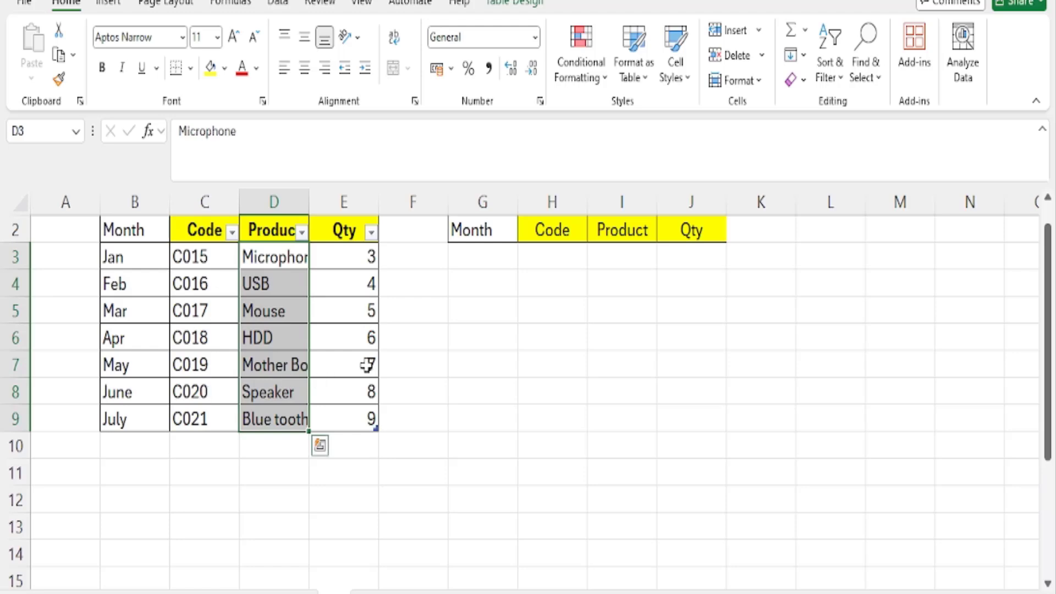
pyautogui.moveTo(345, 259); pyautogui.dragTo(356, 424)
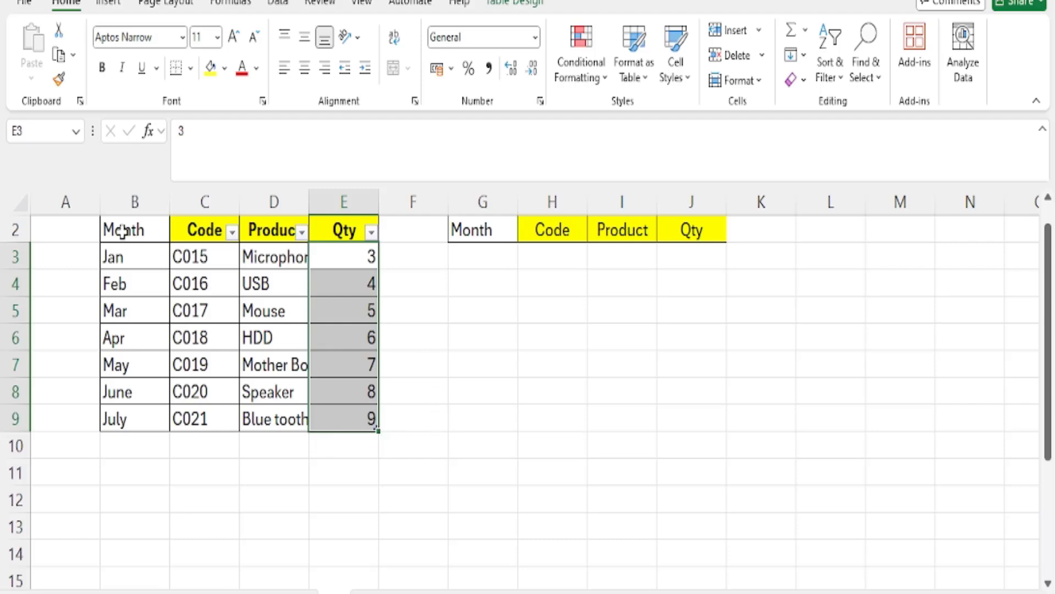
pyautogui.moveTo(122, 229); pyautogui.dragTo(301, 256)
pyautogui.moveTo(469, 231); pyautogui.dragTo(692, 232)
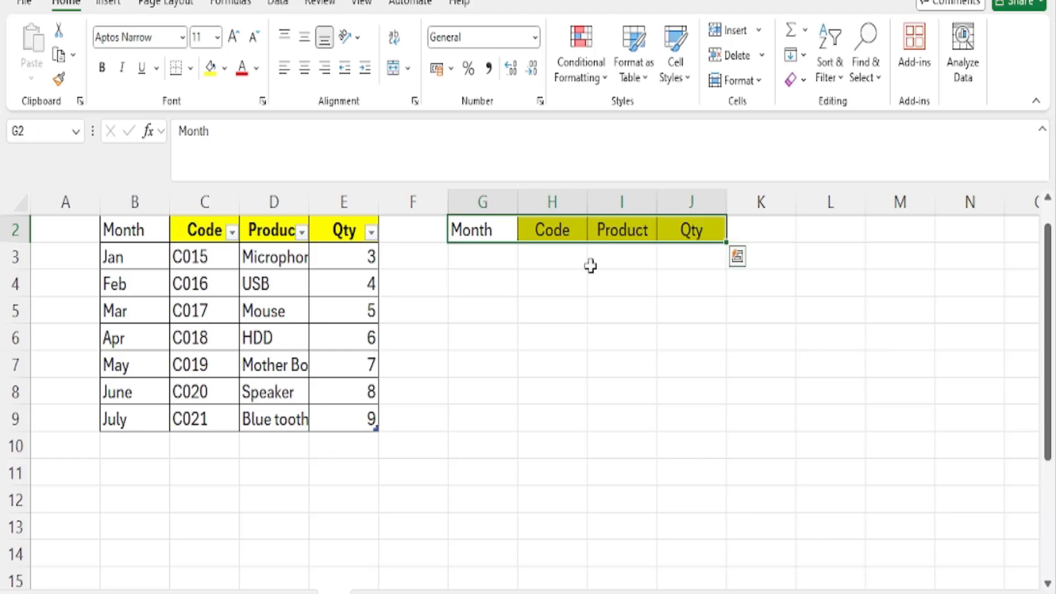
pyautogui.click(487, 264)
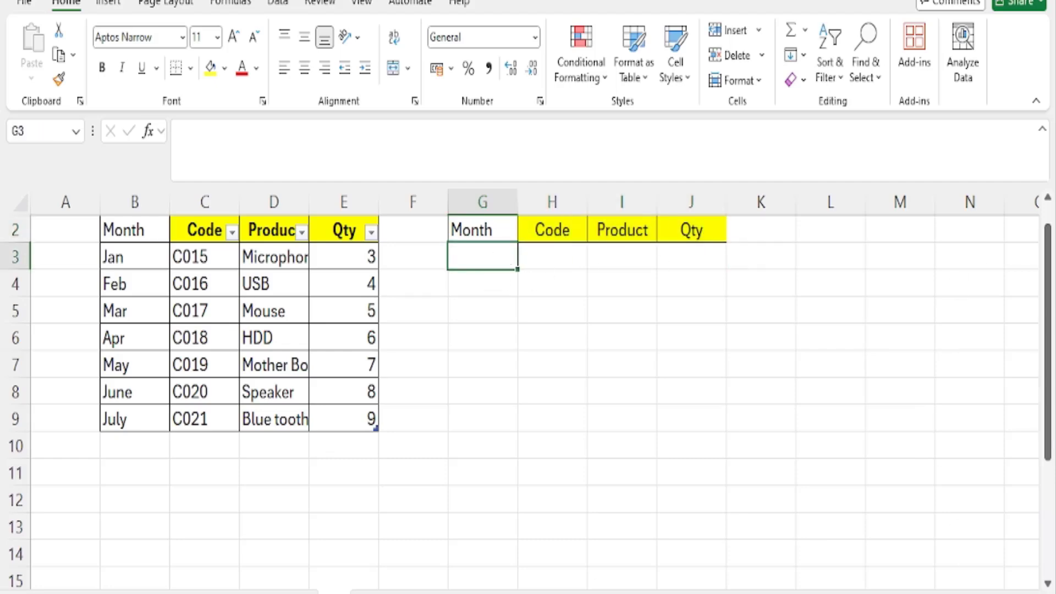
pyautogui.click(1002, 593)
pyautogui.click(1002, 593)
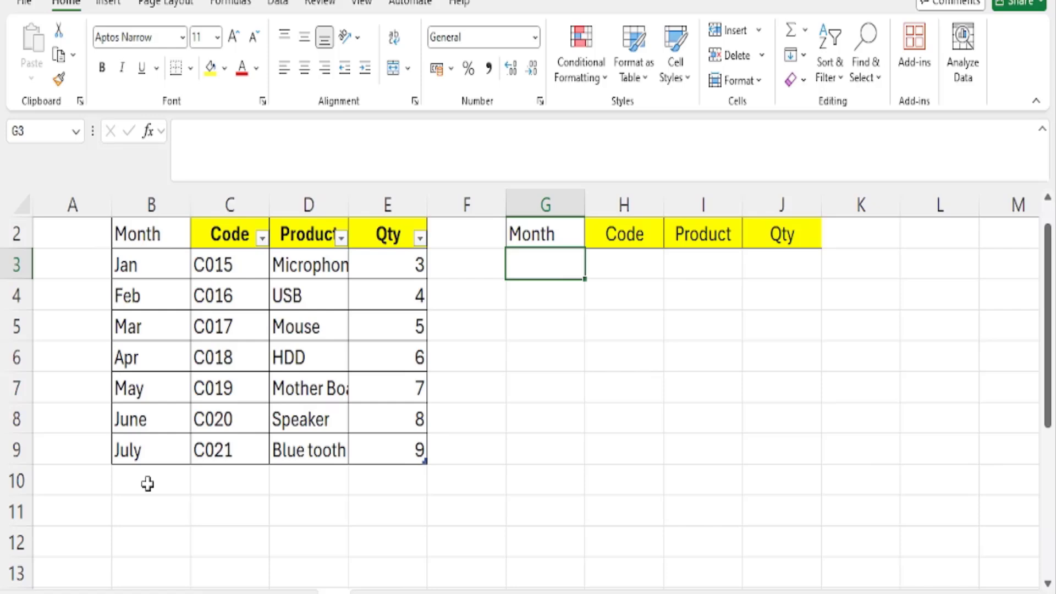
pyautogui.moveTo(137, 259); pyautogui.dragTo(382, 360)
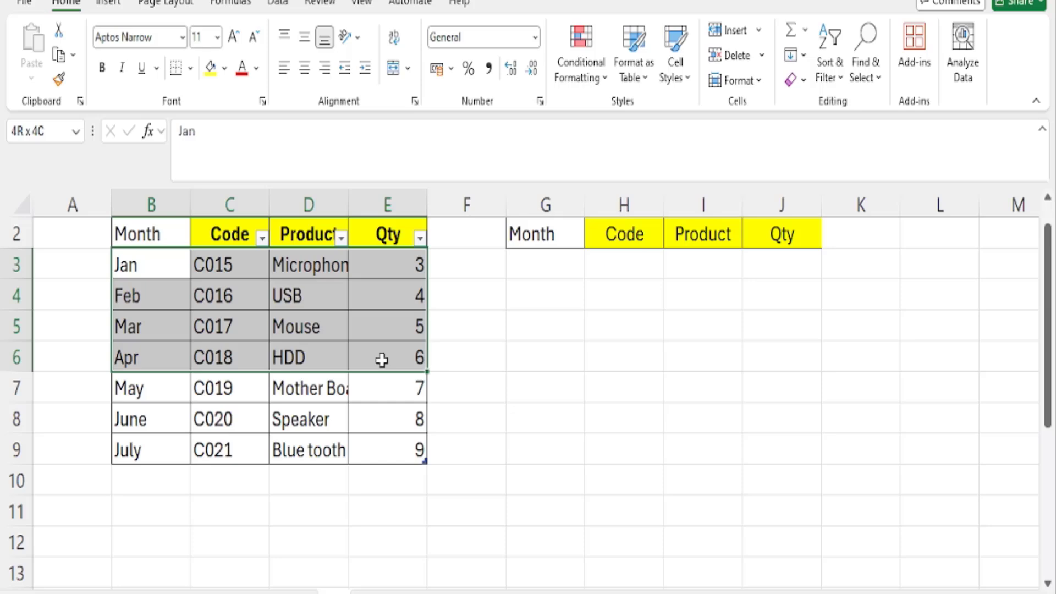
pyautogui.moveTo(382, 360); pyautogui.dragTo(379, 358)
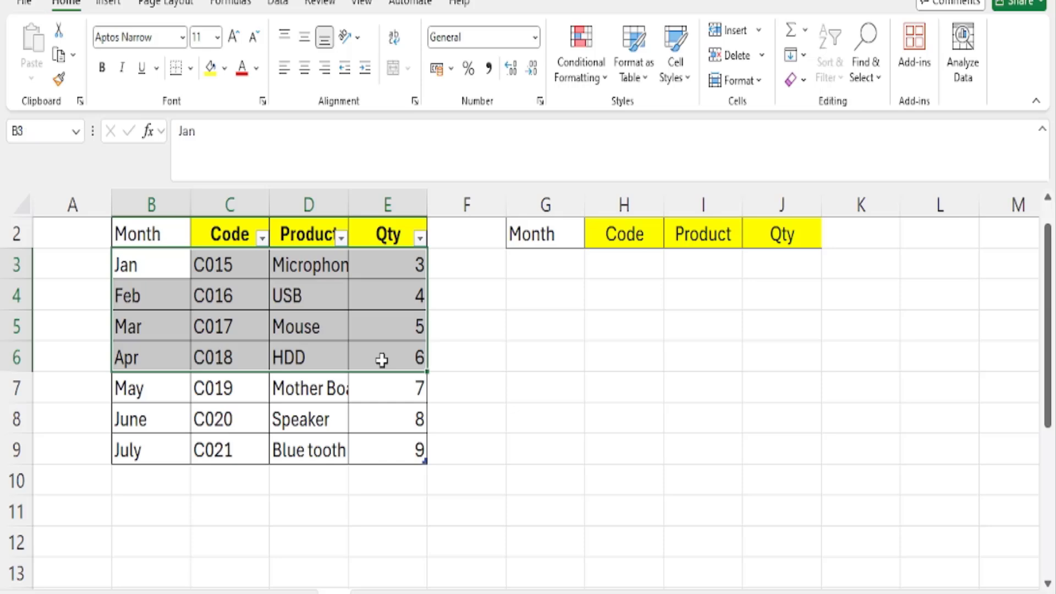
pyautogui.click(539, 263)
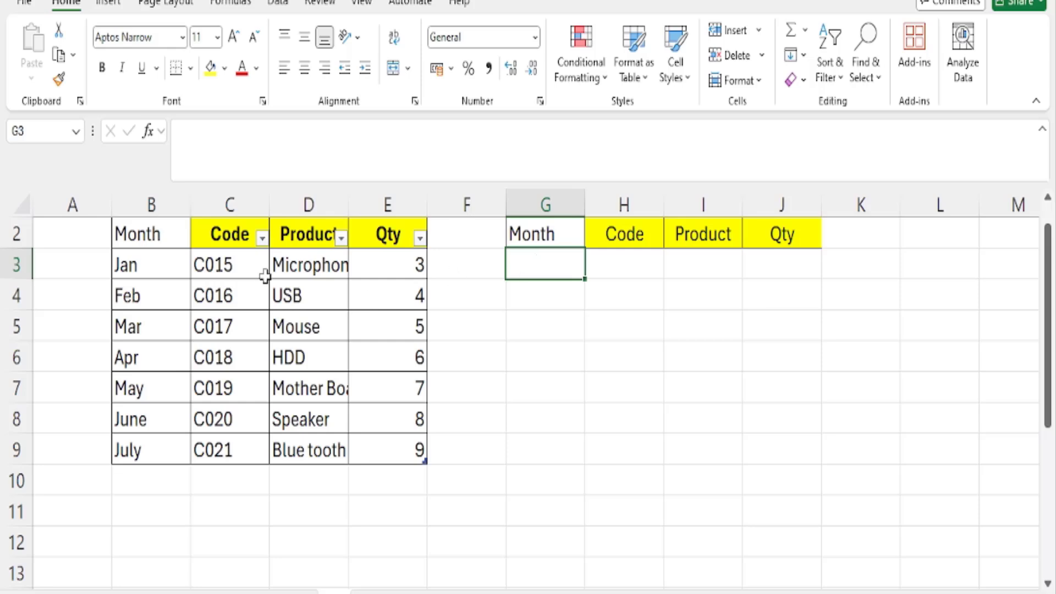
pyautogui.moveTo(158, 264); pyautogui.dragTo(382, 357)
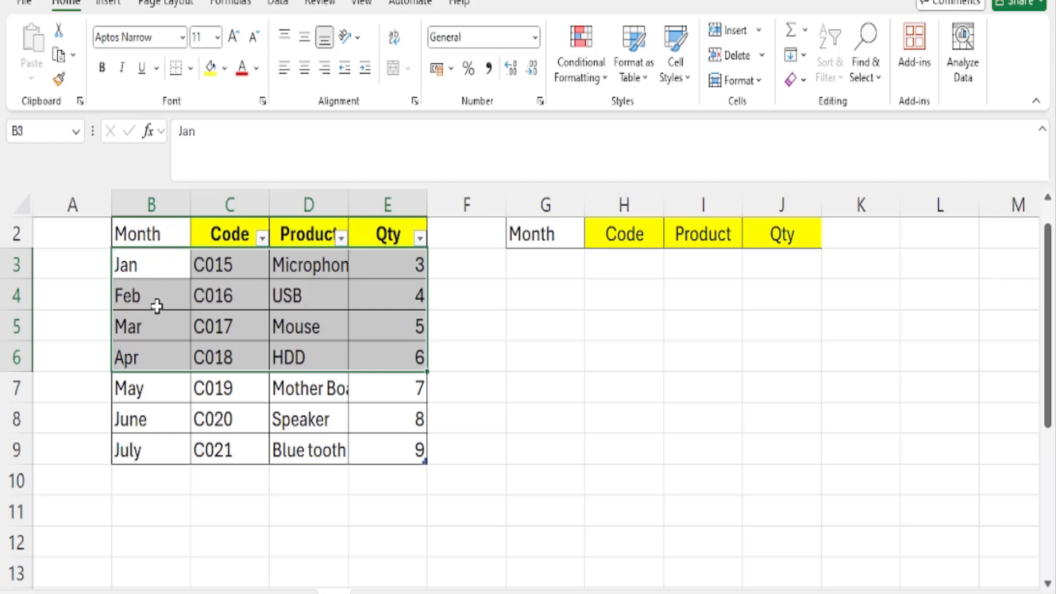
# Enter the formula =TAKE(B3:E9,4) in cell G3 to extract the first four rows of the source data
pyautogui.click(549, 265)
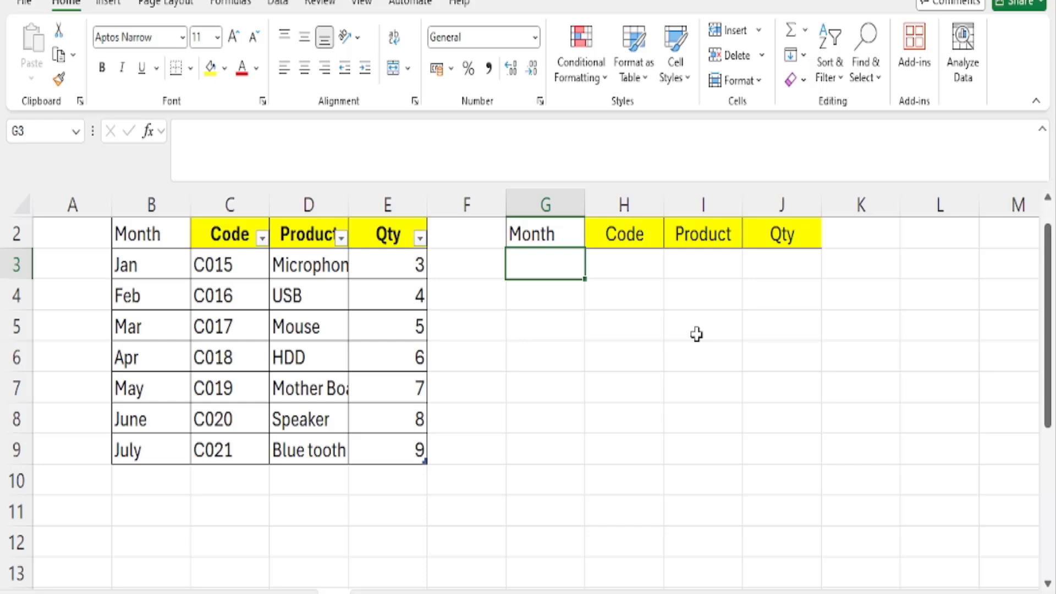
pyautogui.write('=')
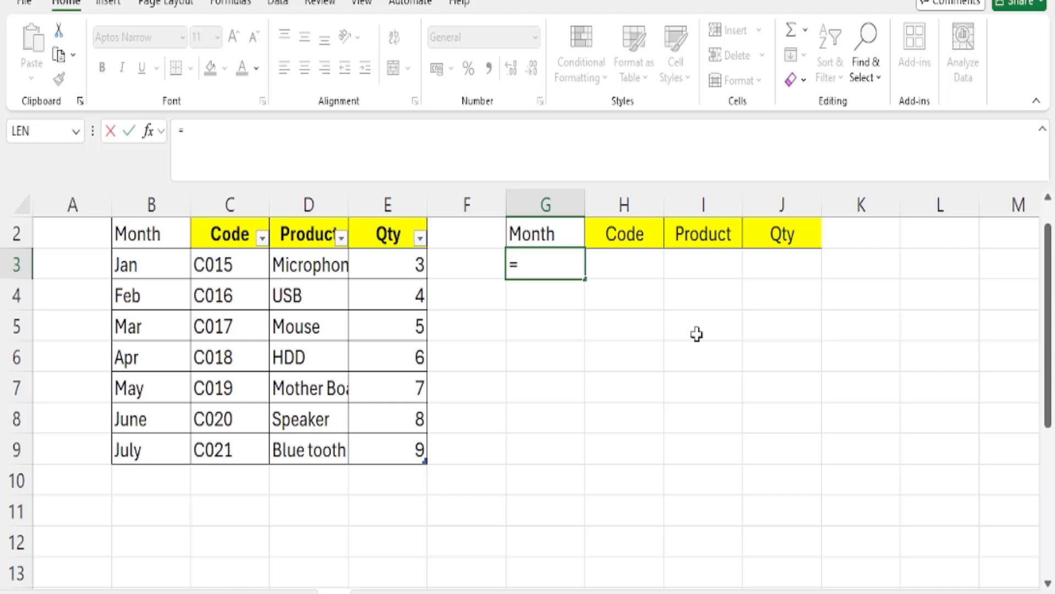
pyautogui.write('take')
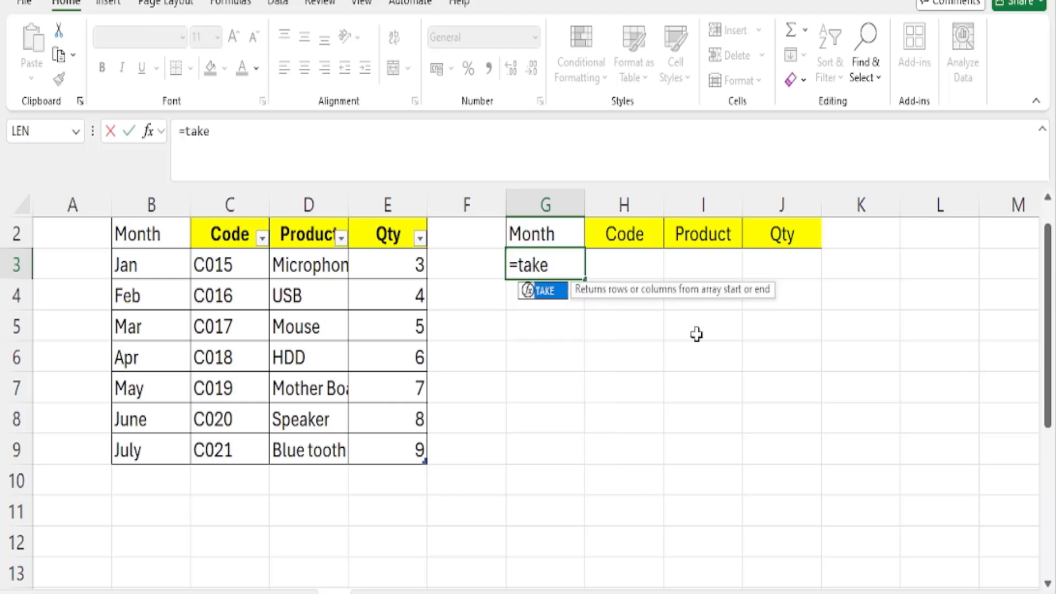
pyautogui.write('(')
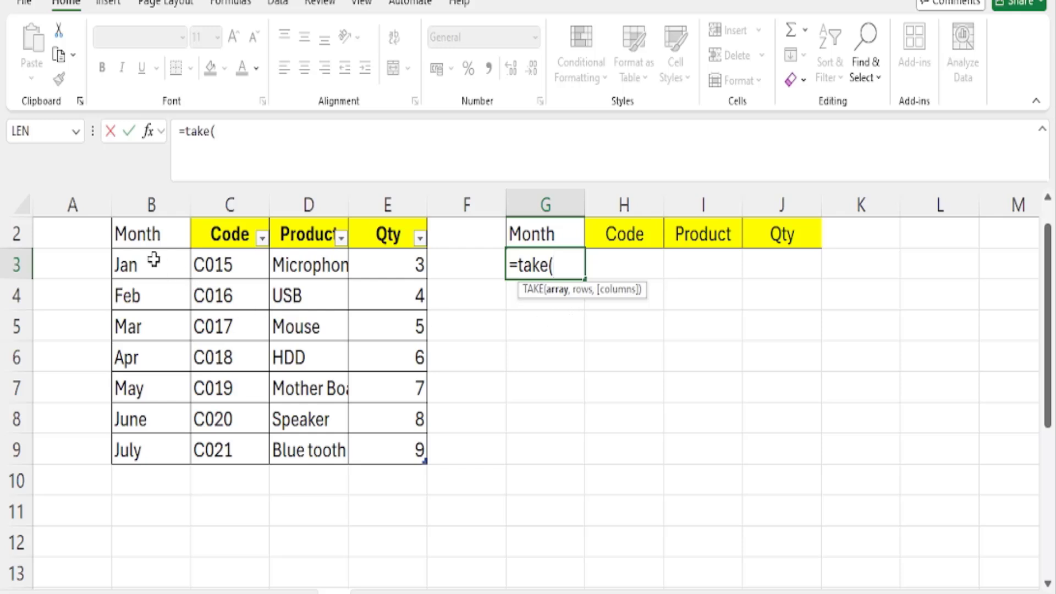
pyautogui.moveTo(153, 259)
pyautogui.mouseDown()
pyautogui.moveTo(184, 342)
pyautogui.moveTo(336, 426)
pyautogui.moveTo(399, 444)
pyautogui.mouseUp()
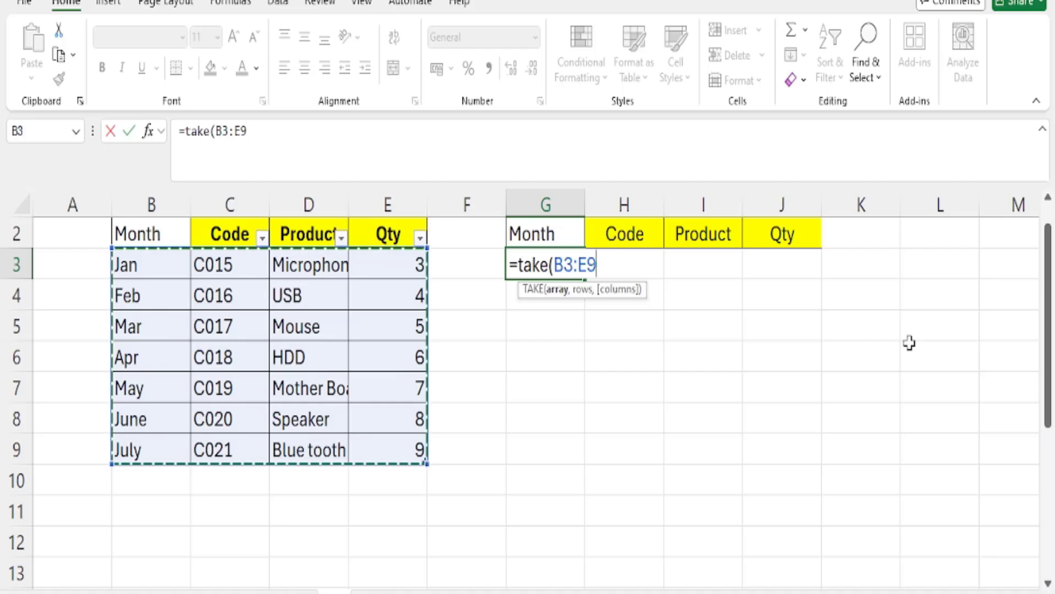
pyautogui.write(',')
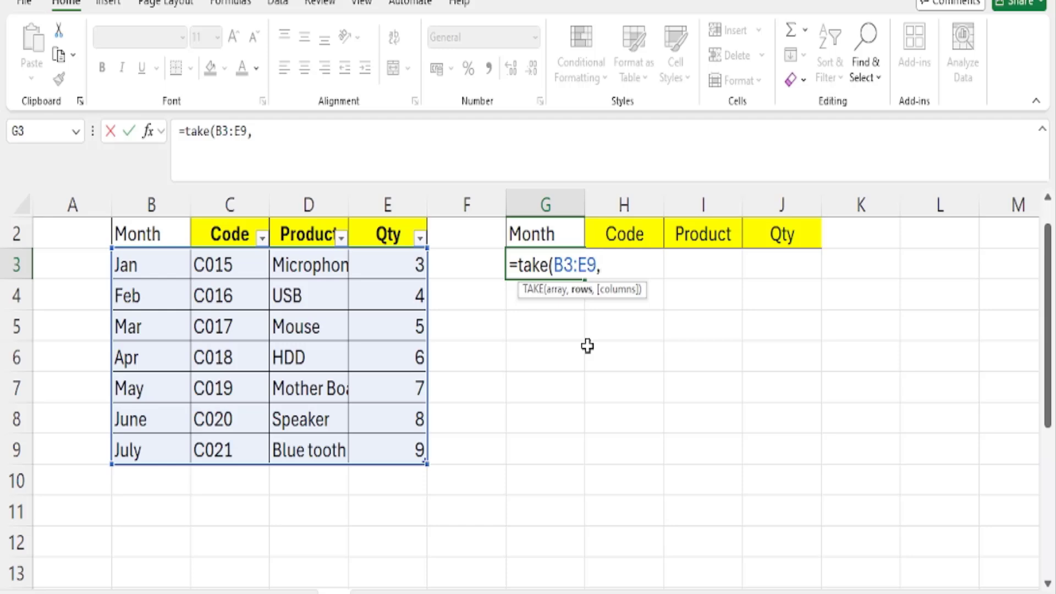
pyautogui.write('4)')
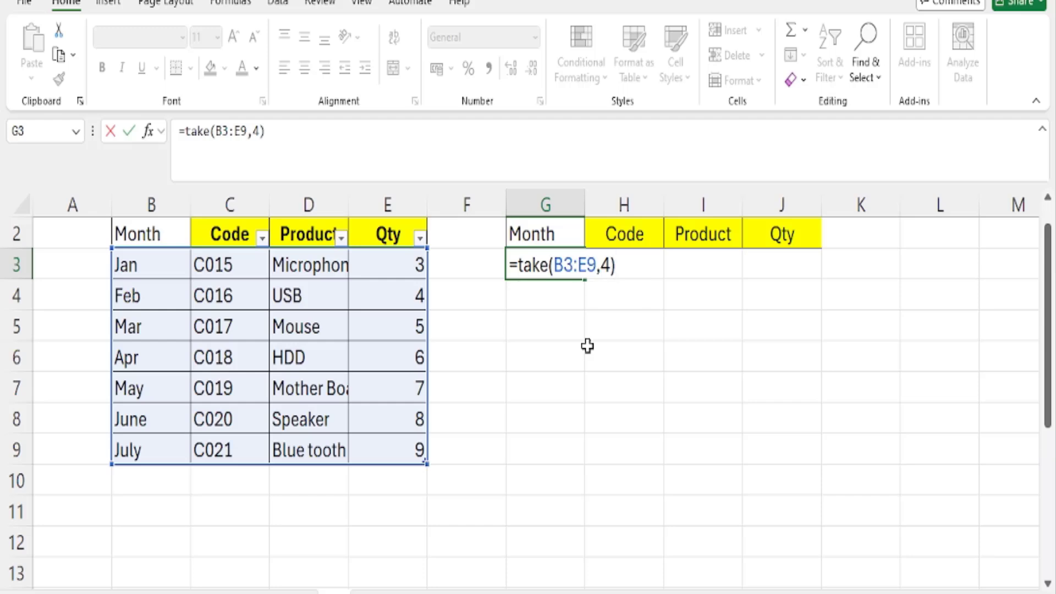
pyautogui.press('Return')
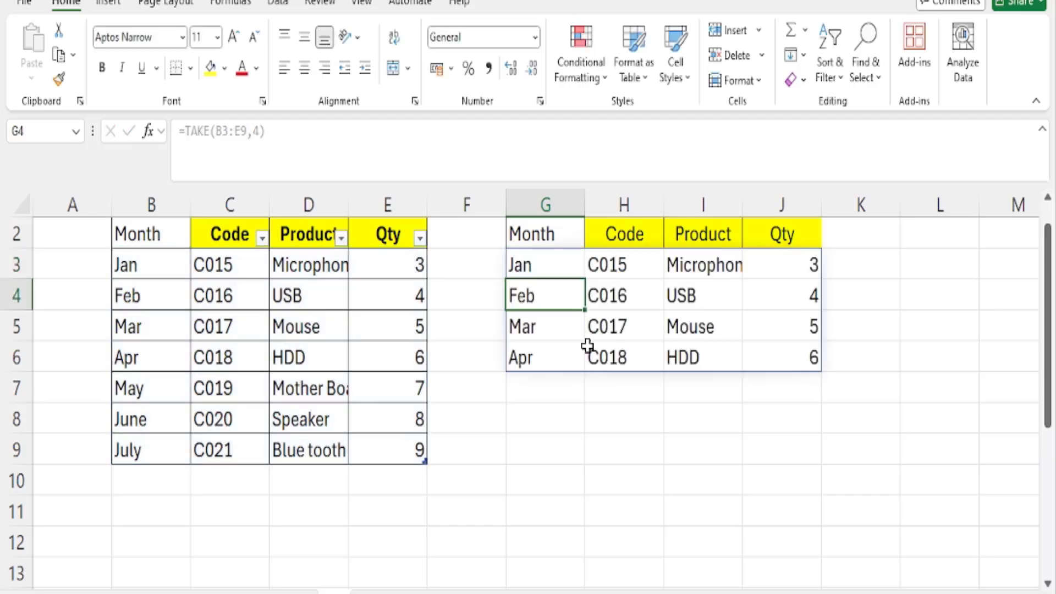
# Fill the January to April rows of the source table, B3:E6, with light green
pyautogui.moveTo(146, 273); pyautogui.dragTo(374, 349)
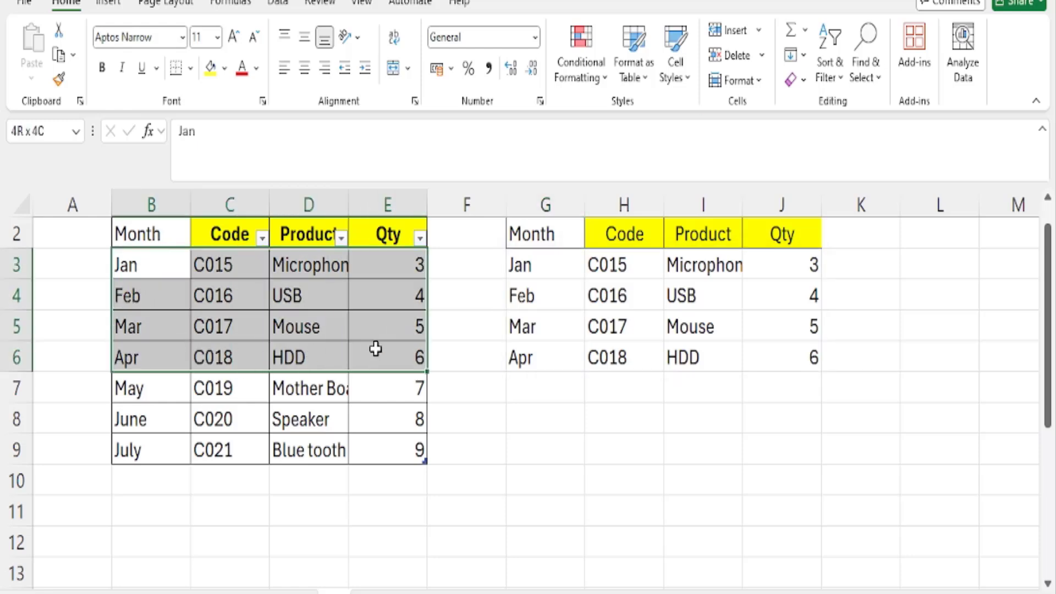
pyautogui.click(226, 71)
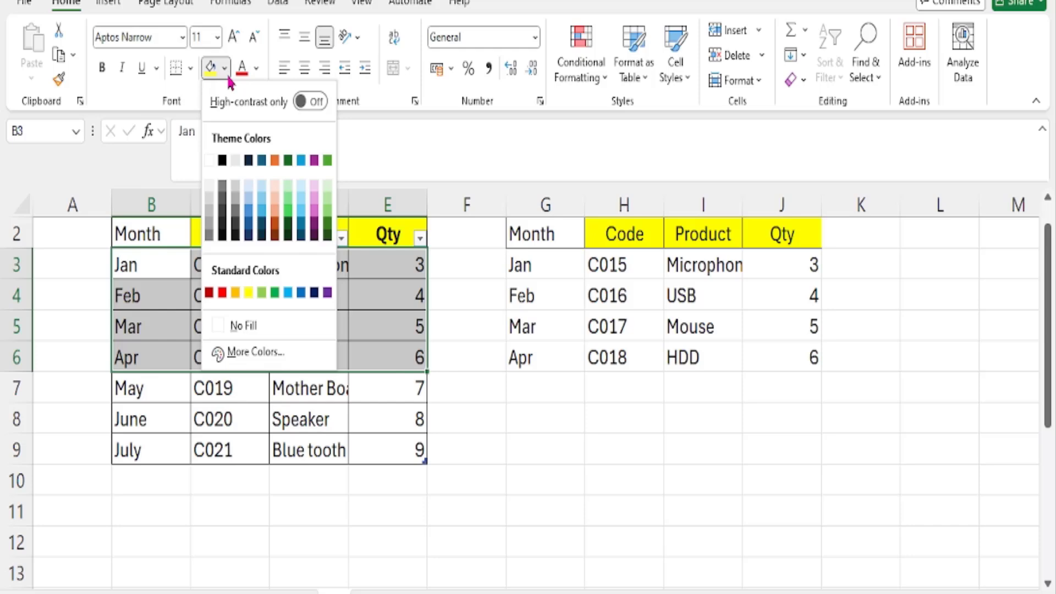
pyautogui.click(287, 211)
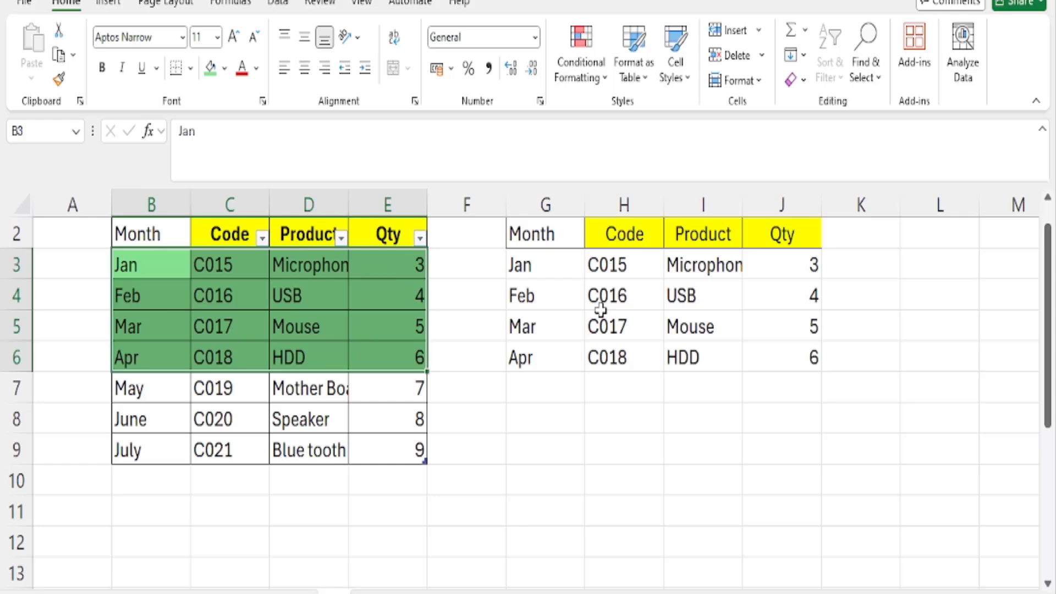
# Change the rows argument of the TAKE formula in G3 to -3 to extract the last three rows
pyautogui.click(542, 263)
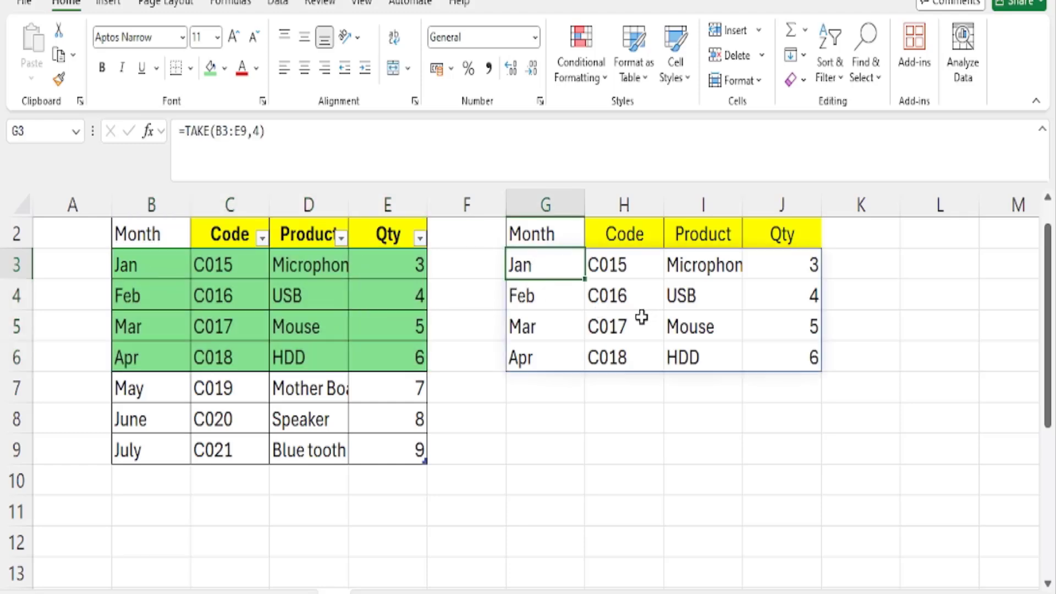
pyautogui.press('F2')
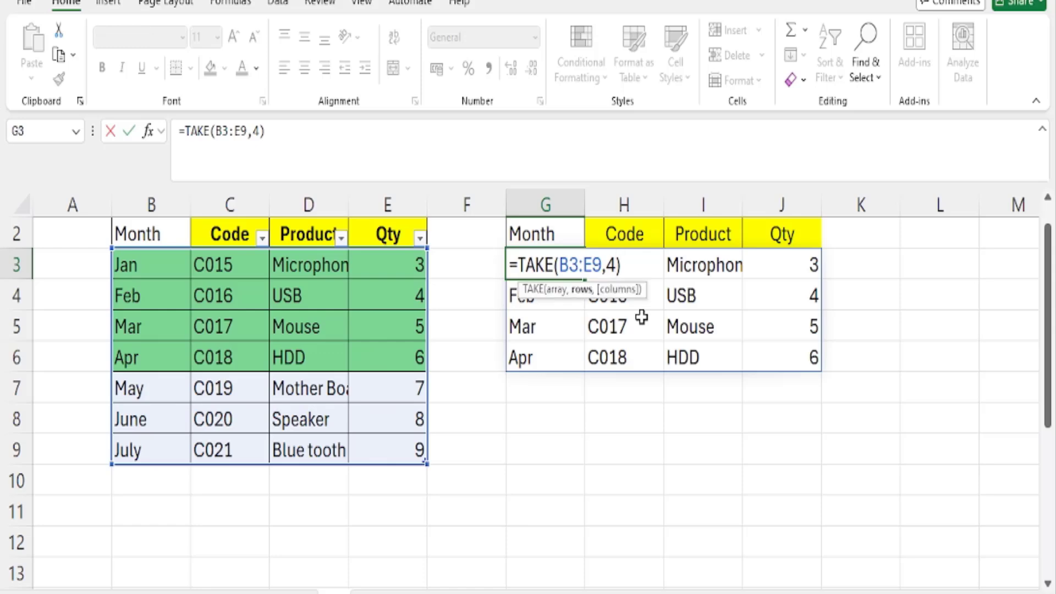
pyautogui.press('Delete')
pyautogui.write('-3')
pyautogui.press('Right')
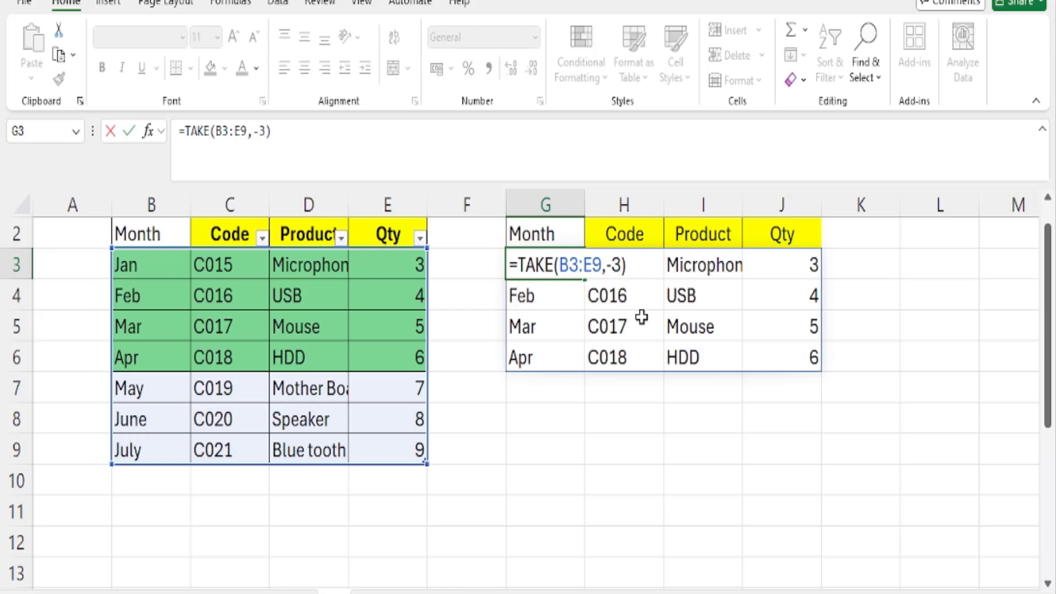
pyautogui.press('Return')
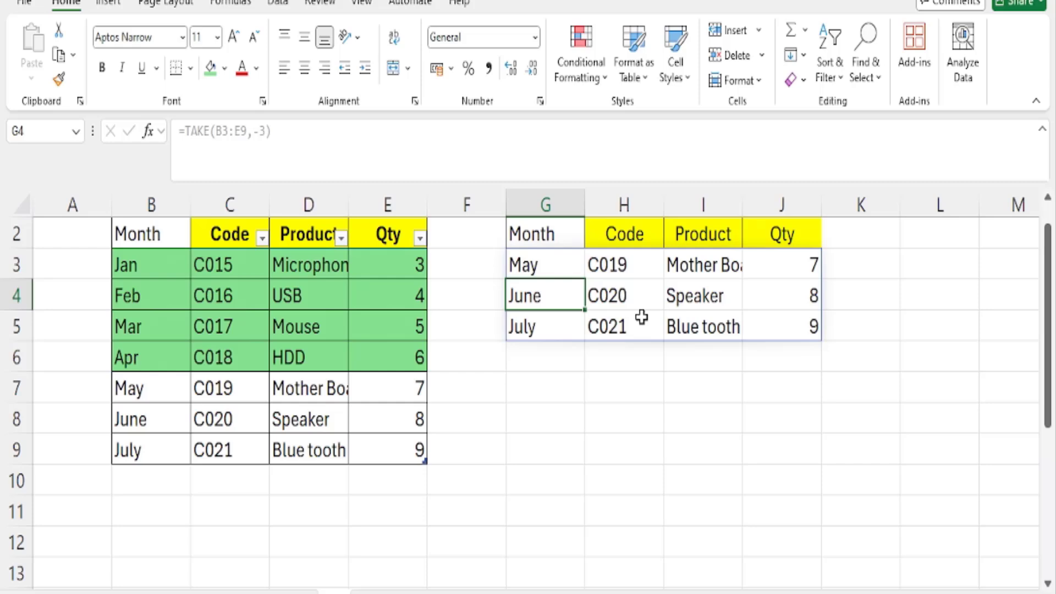
# Fill the May to July rows of the source table, B7:E9, with light blue
pyautogui.moveTo(134, 384); pyautogui.dragTo(401, 448)
pyautogui.click(225, 68)
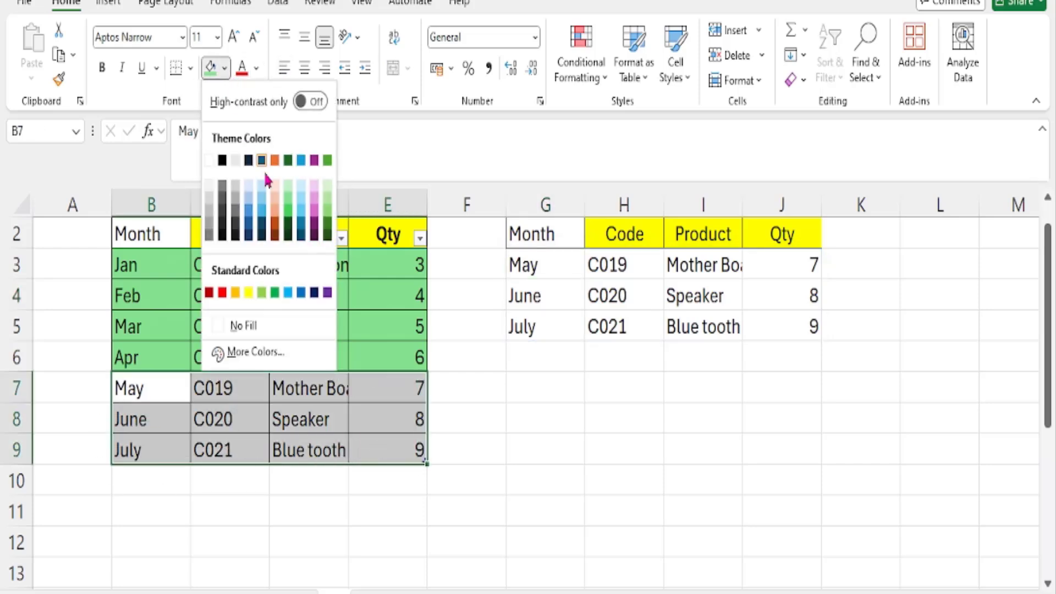
pyautogui.click(262, 193)
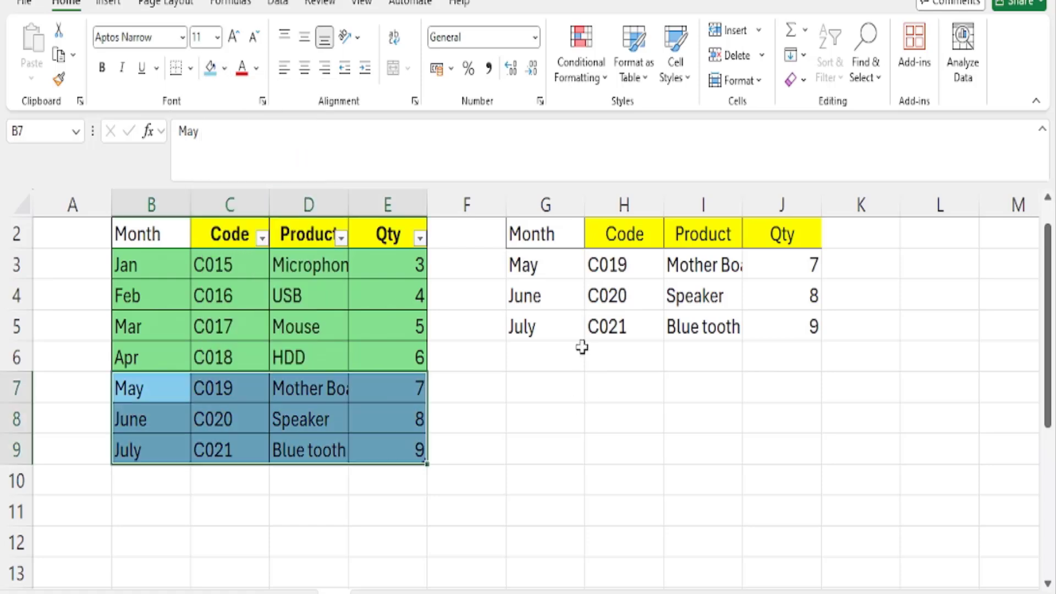
# Compare the G3 formula with source rows B7:E9 and B3:E6, then examine the Month and Code columns in B3:C6
pyautogui.click(545, 269)
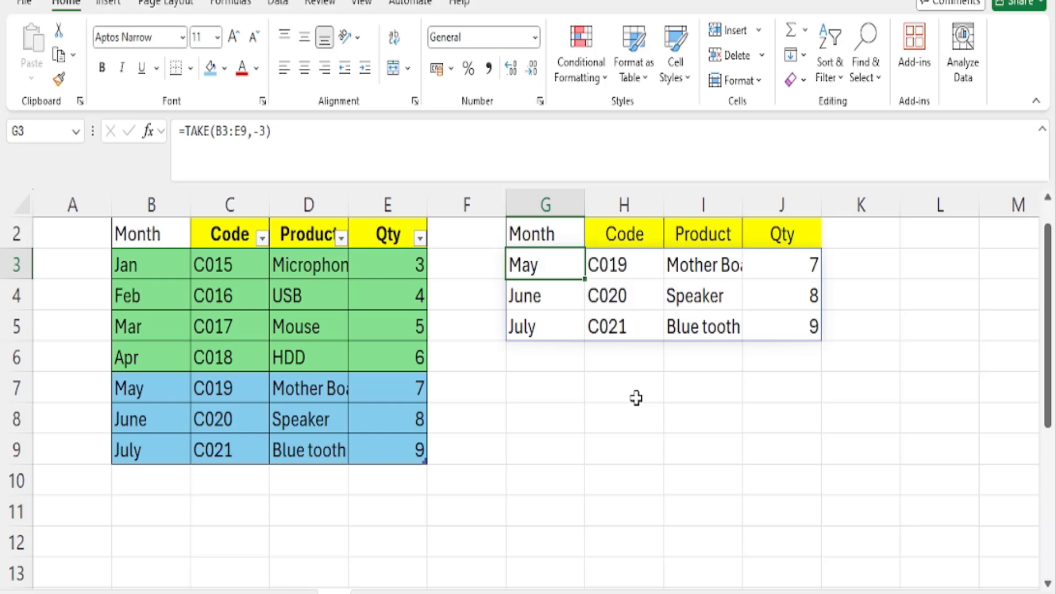
pyautogui.moveTo(137, 387); pyautogui.dragTo(389, 447)
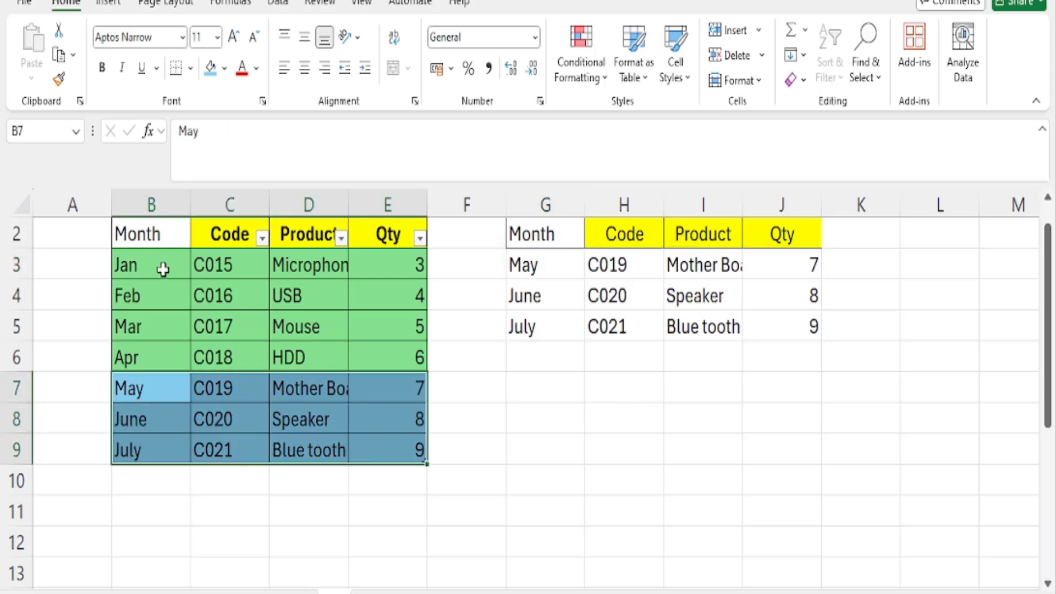
pyautogui.moveTo(160, 266); pyautogui.dragTo(397, 360)
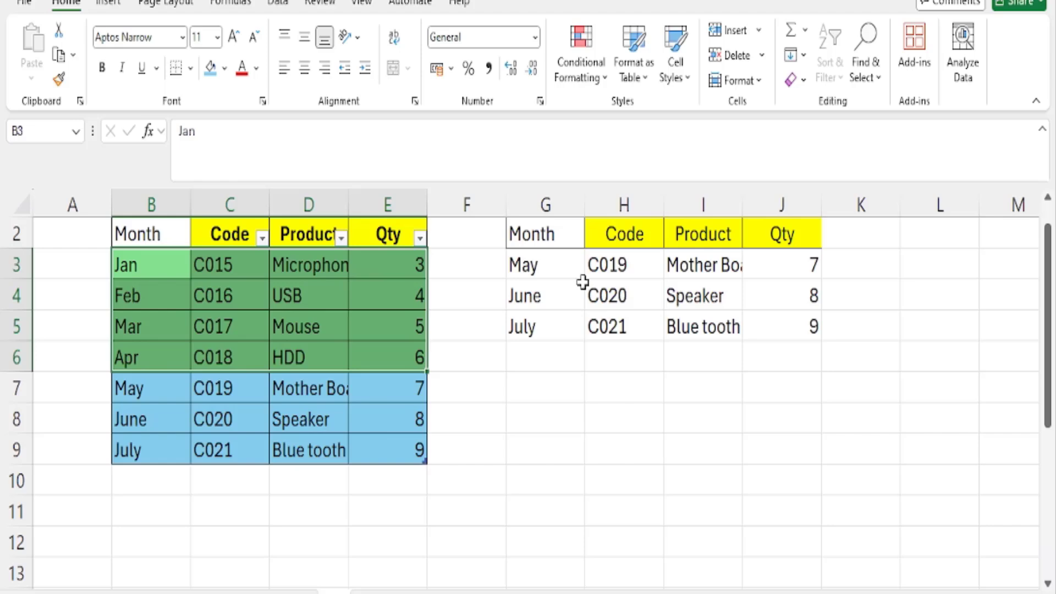
pyautogui.moveTo(157, 265); pyautogui.dragTo(385, 358)
pyautogui.moveTo(153, 263); pyautogui.dragTo(262, 373)
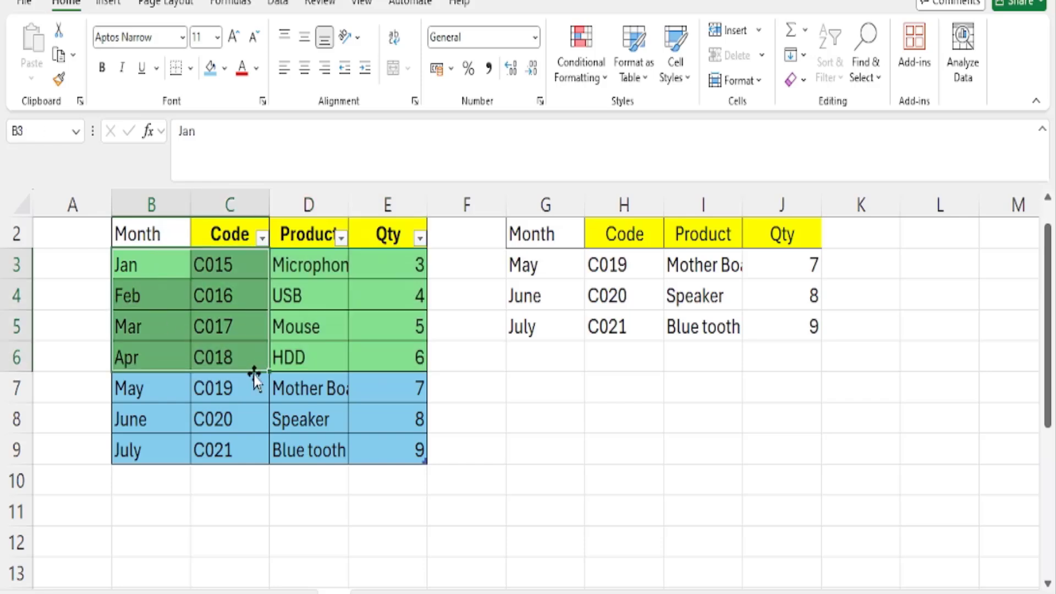
# Change the G3 formula to =TAKE(B3:E9,4,2) and compare its output with source cells B3:C6
pyautogui.click(524, 266)
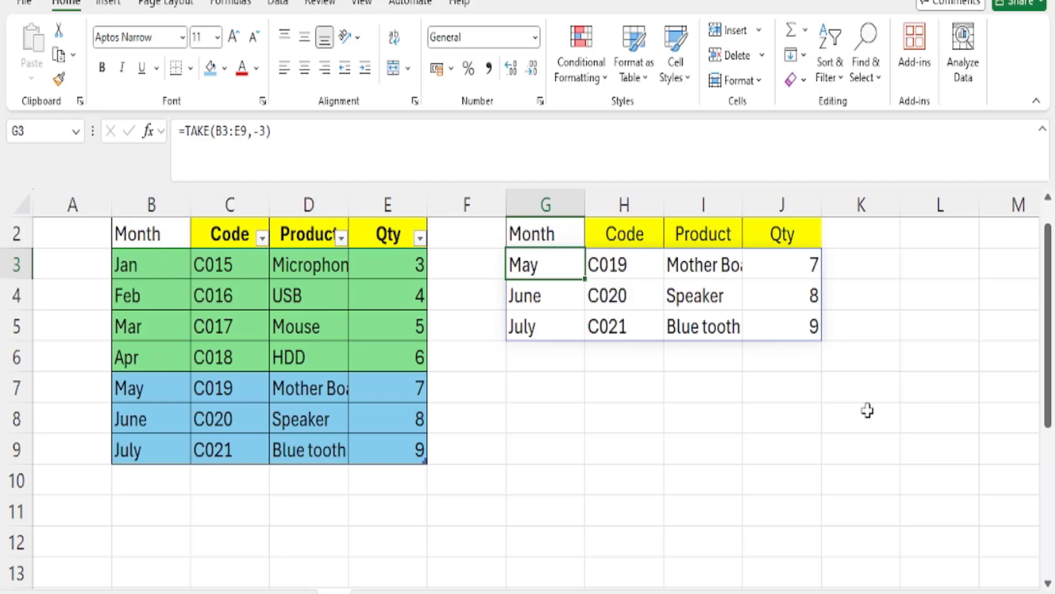
pyautogui.press('F2')
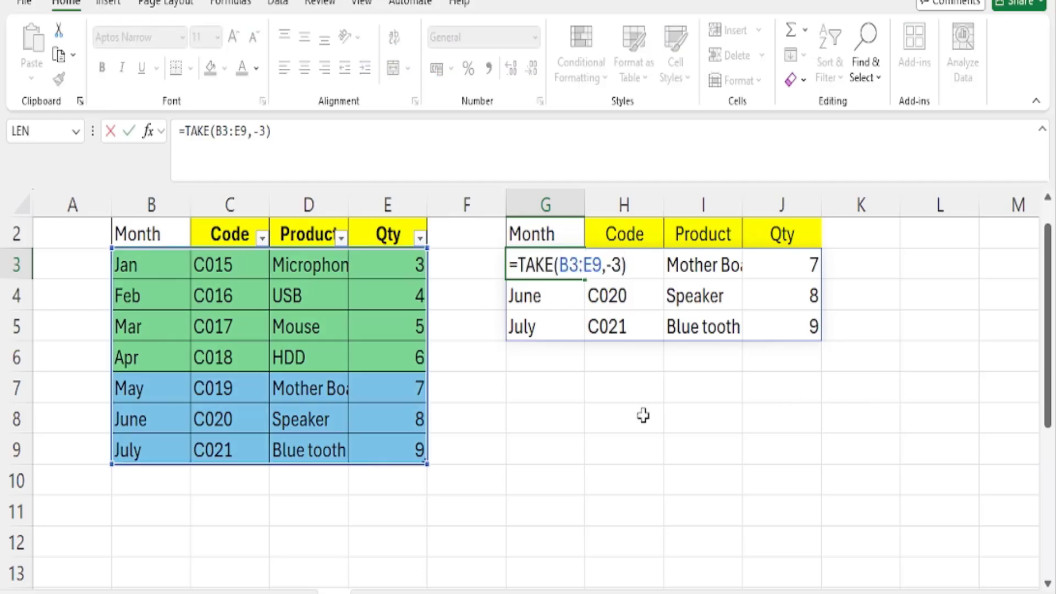
pyautogui.press('BackSpace')
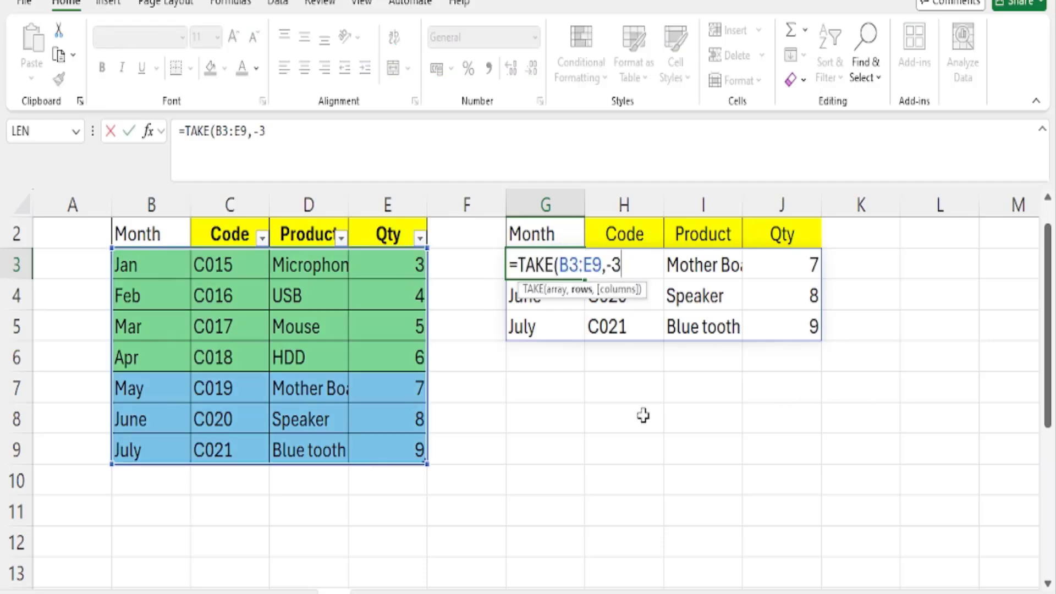
pyautogui.press('BackSpace')
pyautogui.press('BackSpace')
pyautogui.press('BackSpace')
pyautogui.write('4,')
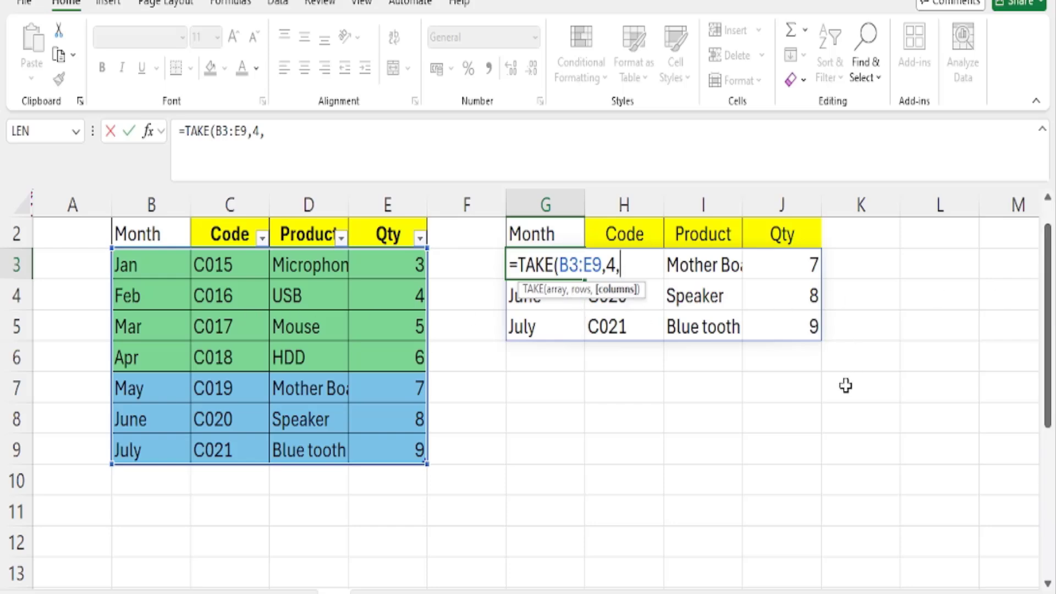
pyautogui.write('2)')
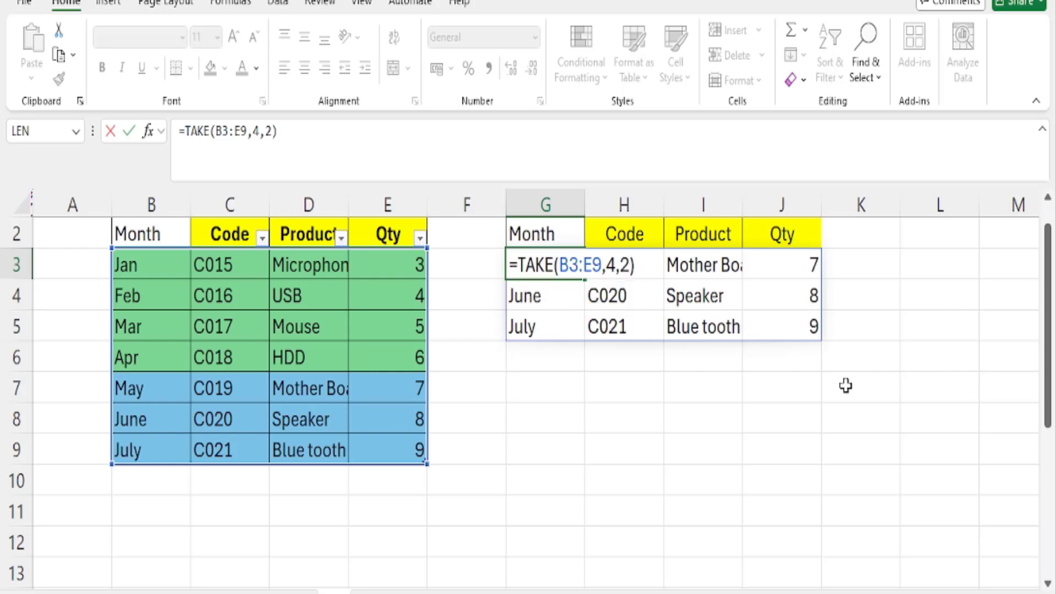
pyautogui.press('Return')
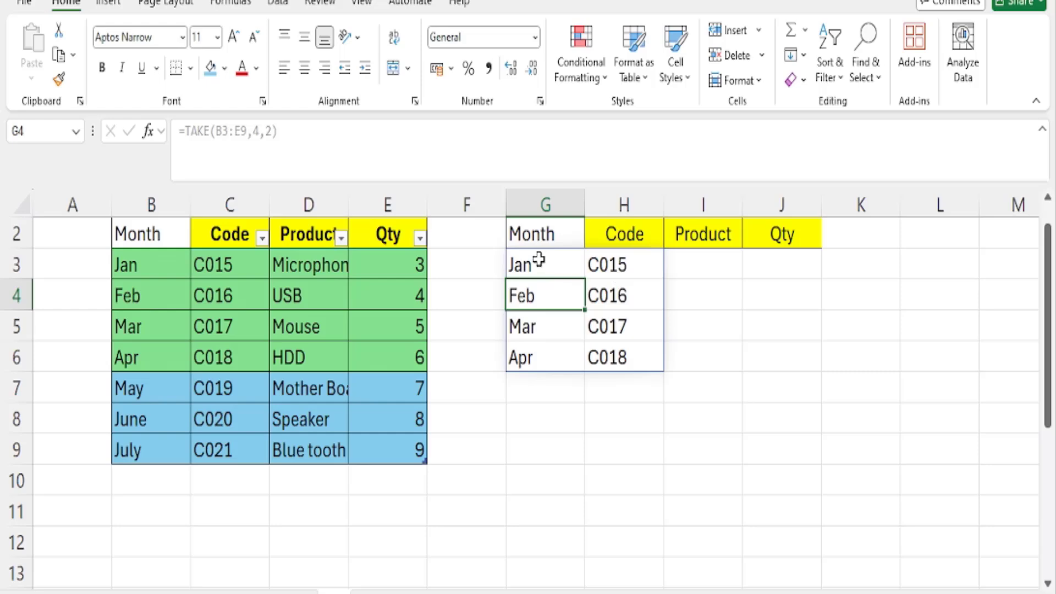
pyautogui.moveTo(543, 264); pyautogui.dragTo(614, 354)
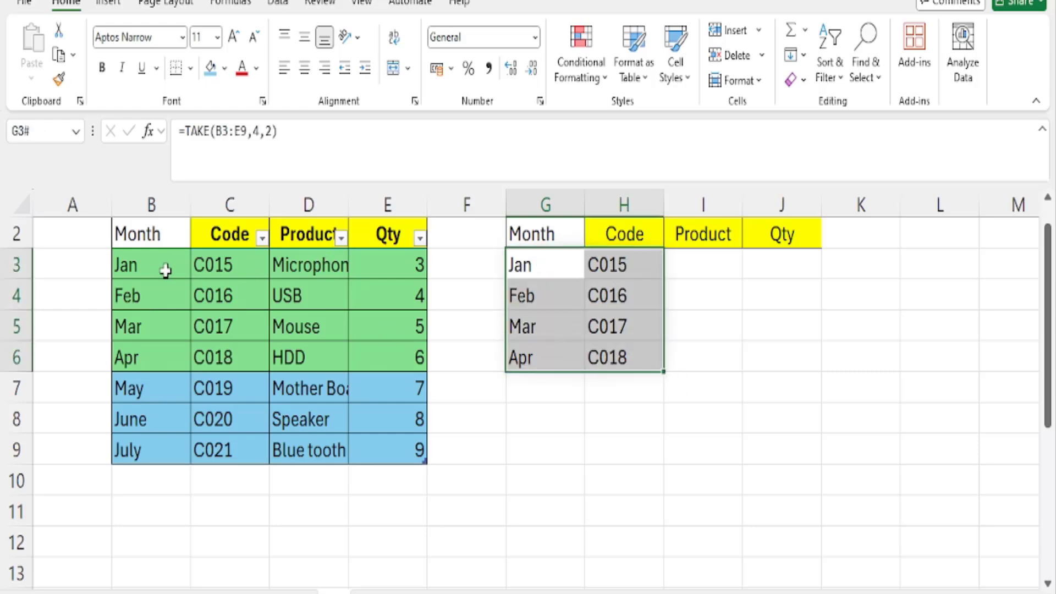
pyautogui.moveTo(155, 265); pyautogui.dragTo(229, 356)
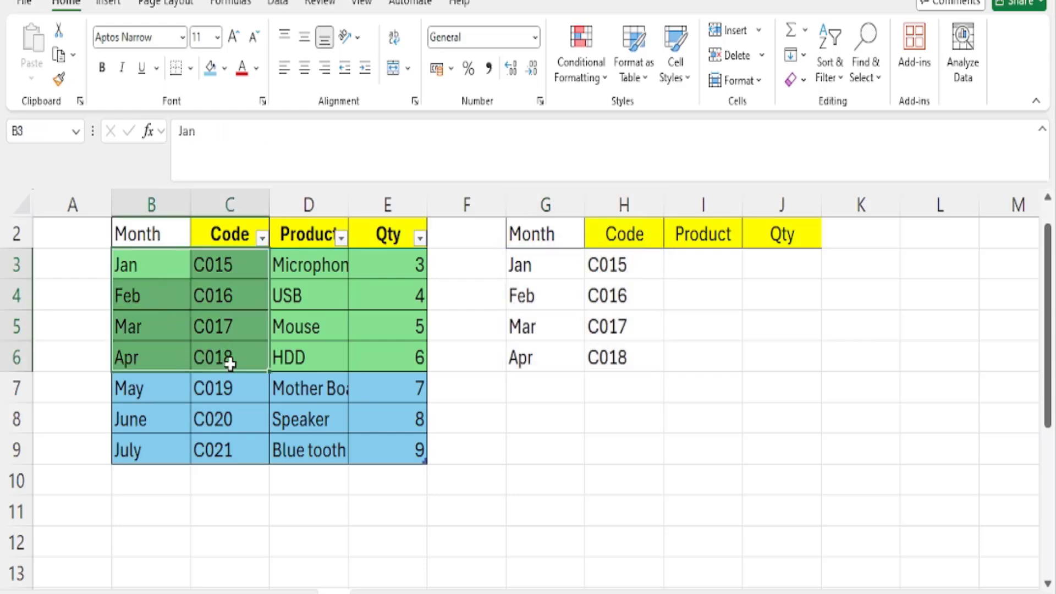
# Set the rows argument of the G3 TAKE formula to -4 and compare its output with source cells B6:C9
pyautogui.click(523, 263)
pyautogui.press('F2')
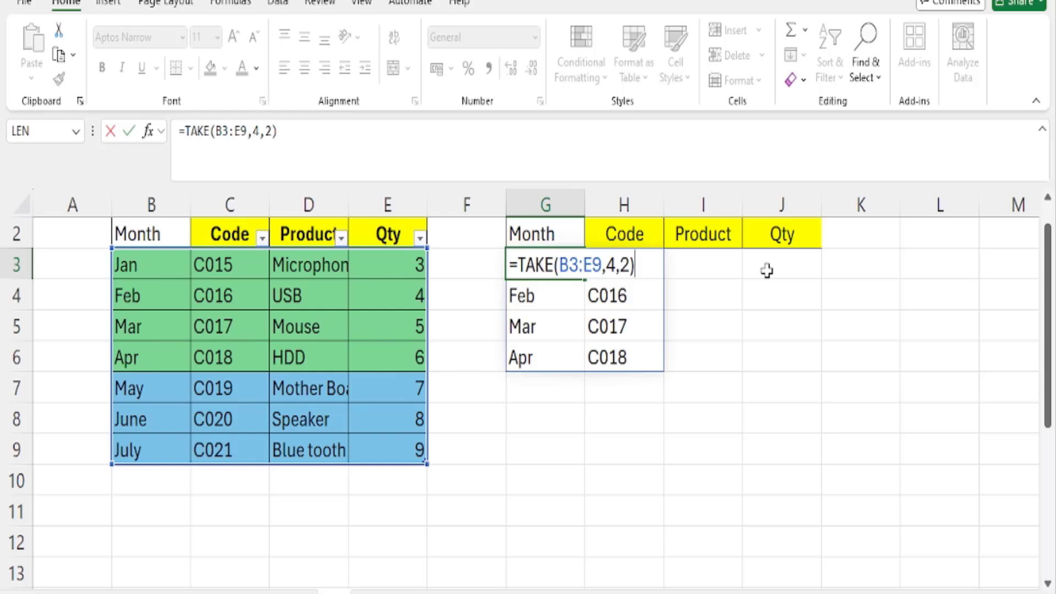
pyautogui.press('Left')
pyautogui.press('Left')
pyautogui.press('Left')
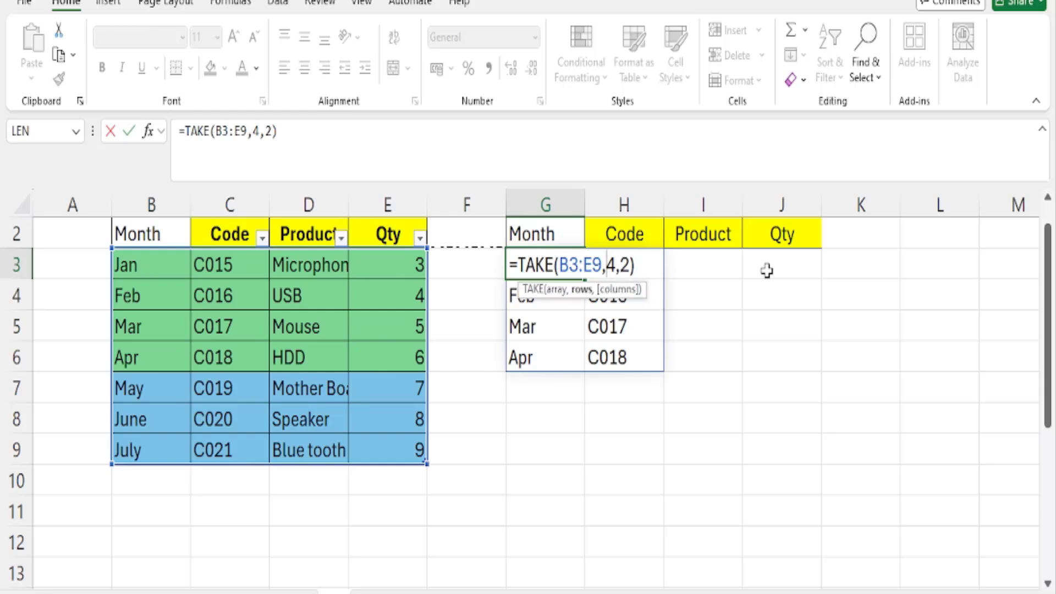
pyautogui.write('-')
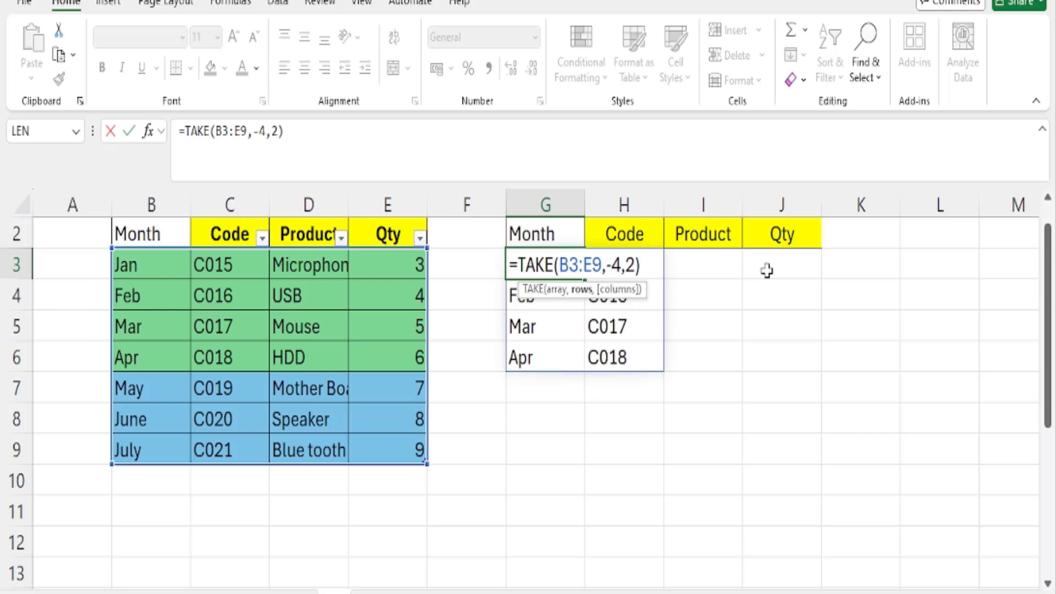
pyautogui.press('Return')
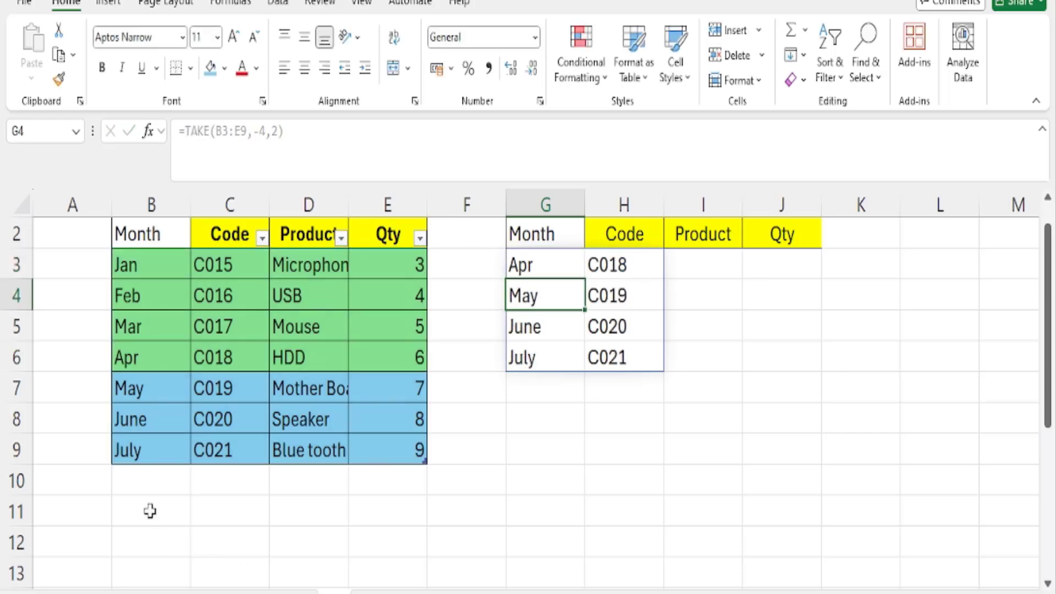
pyautogui.moveTo(142, 371); pyautogui.dragTo(236, 455)
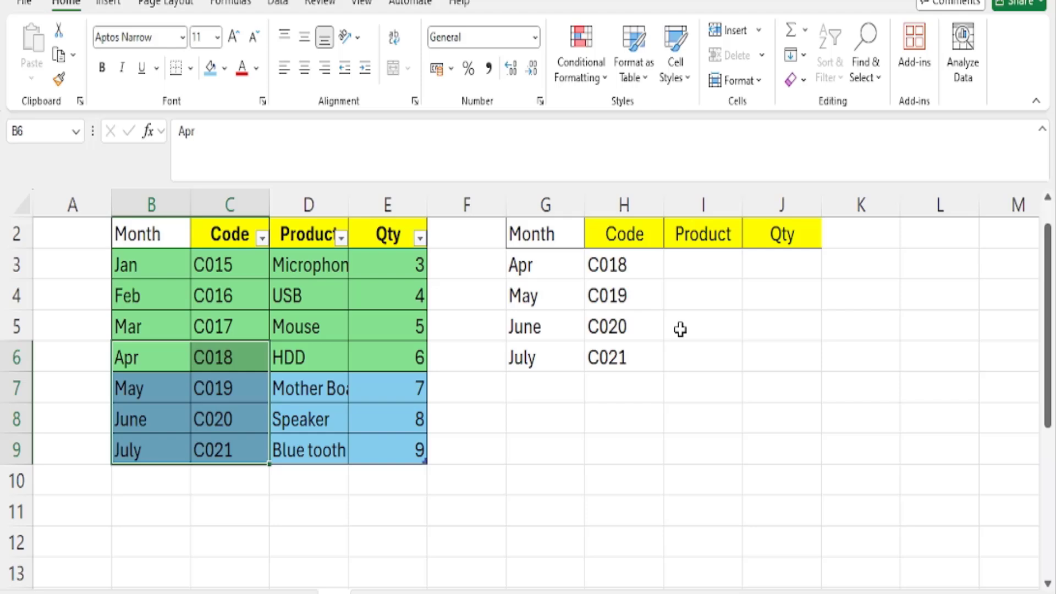
# Create a table from the product data in G2:J9 without treating its first row as headers
pyautogui.moveTo(139, 233); pyautogui.dragTo(390, 450)
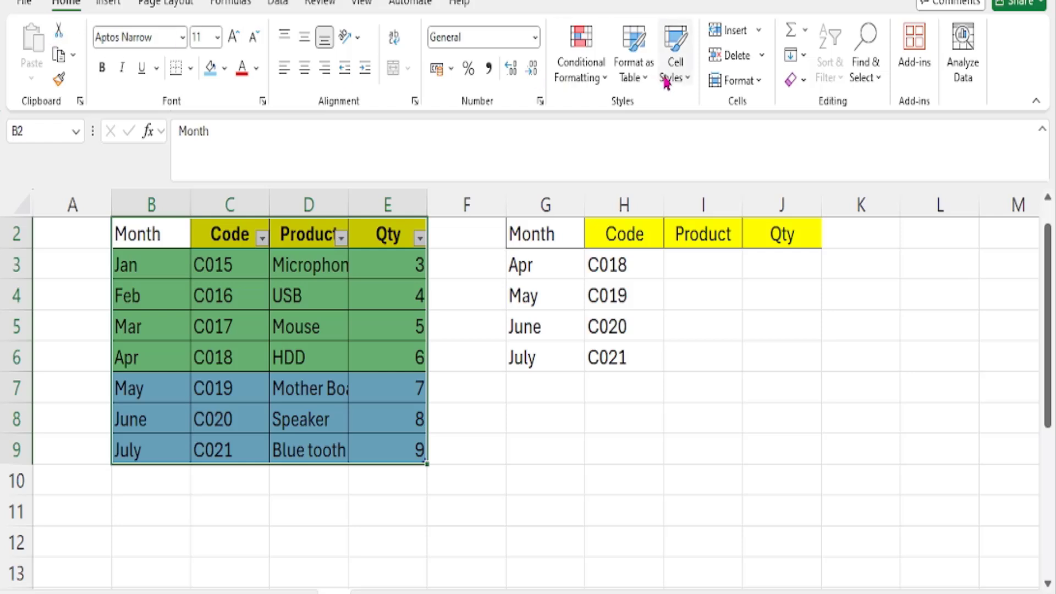
pyautogui.click(645, 82)
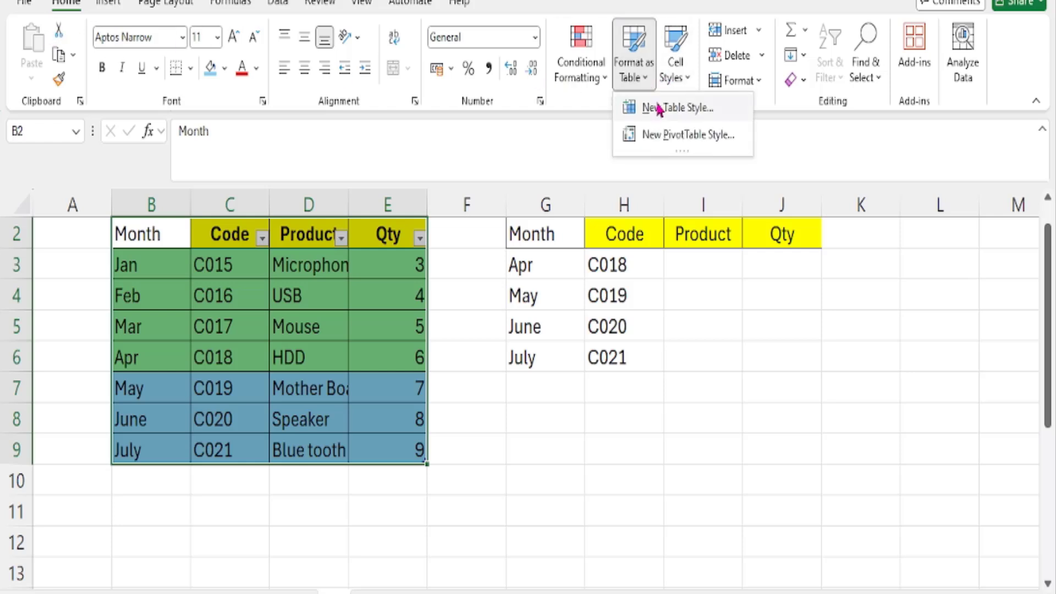
pyautogui.click(591, 70)
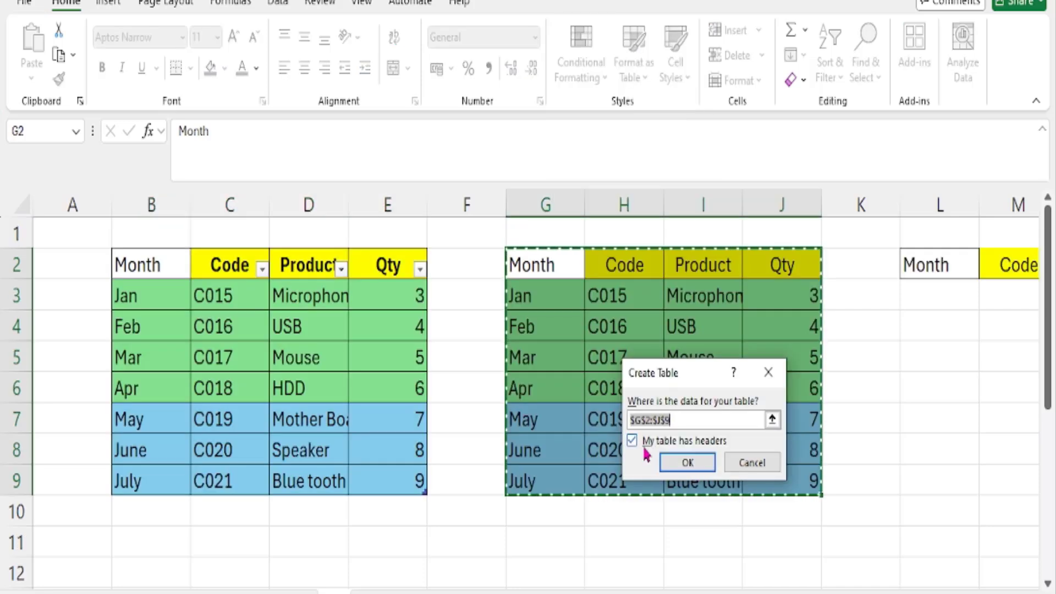
pyautogui.click(632, 441)
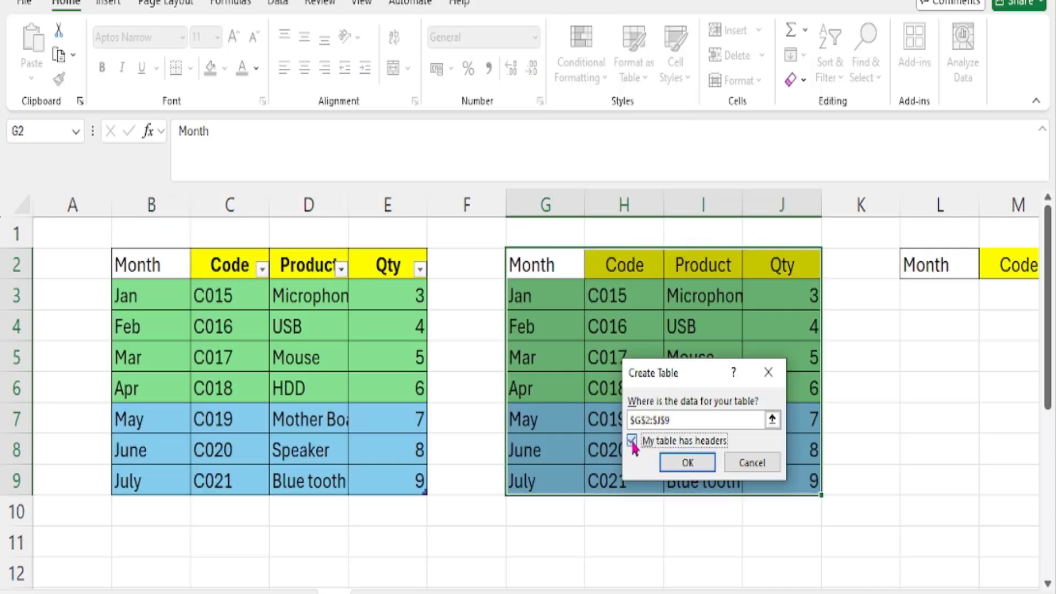
pyautogui.click(679, 469)
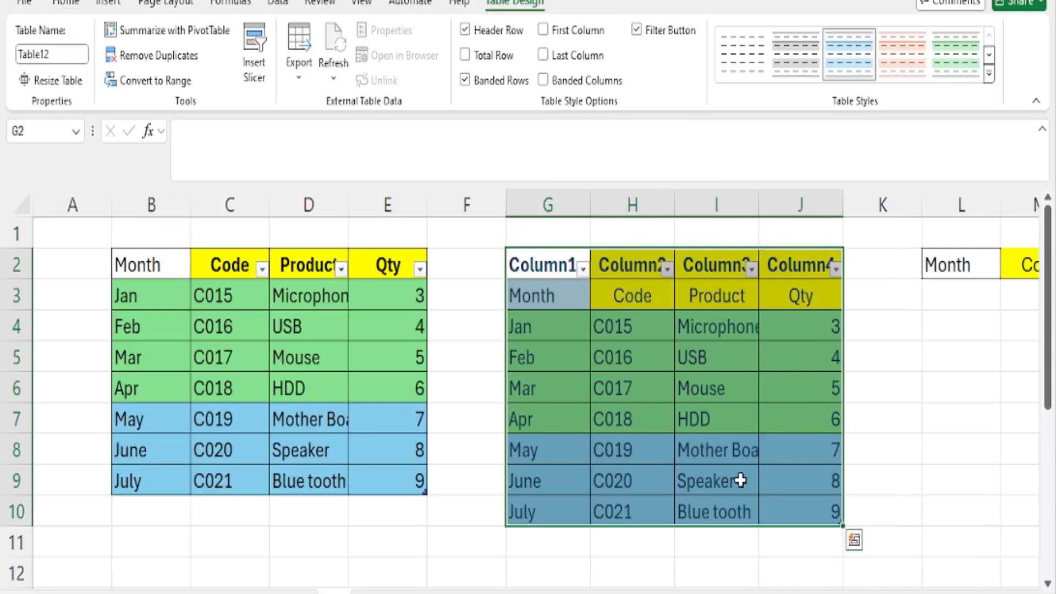
pyautogui.click(694, 420)
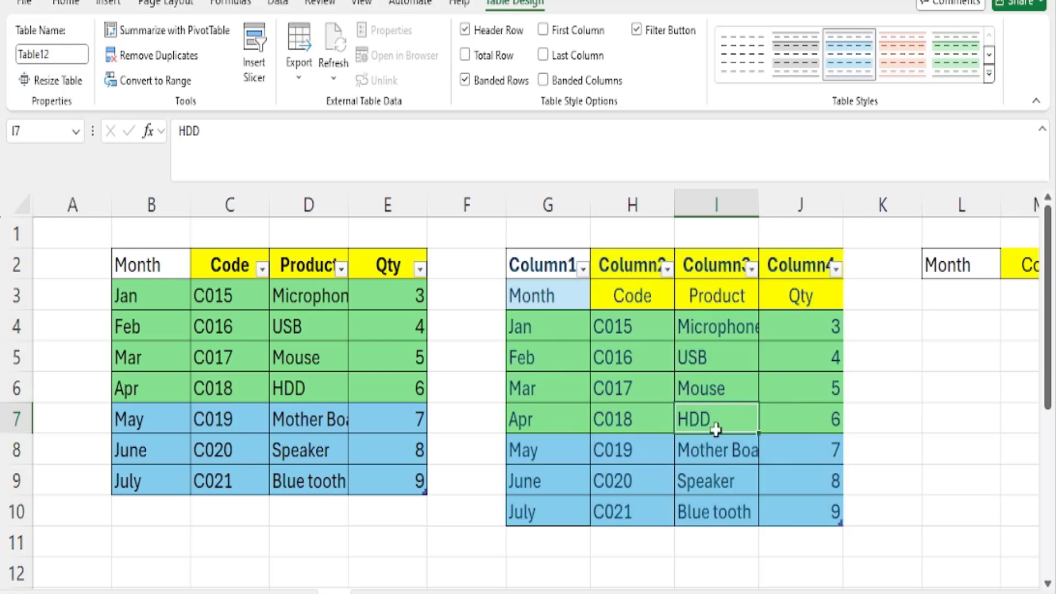
# Enter =TAKE(Table12,-3) in L3 to extract the last three rows of the new table in columns G to J
pyautogui.click(957, 298)
pyautogui.press('Right')
pyautogui.press('Right')
pyautogui.press('Right')
pyautogui.press('Right')
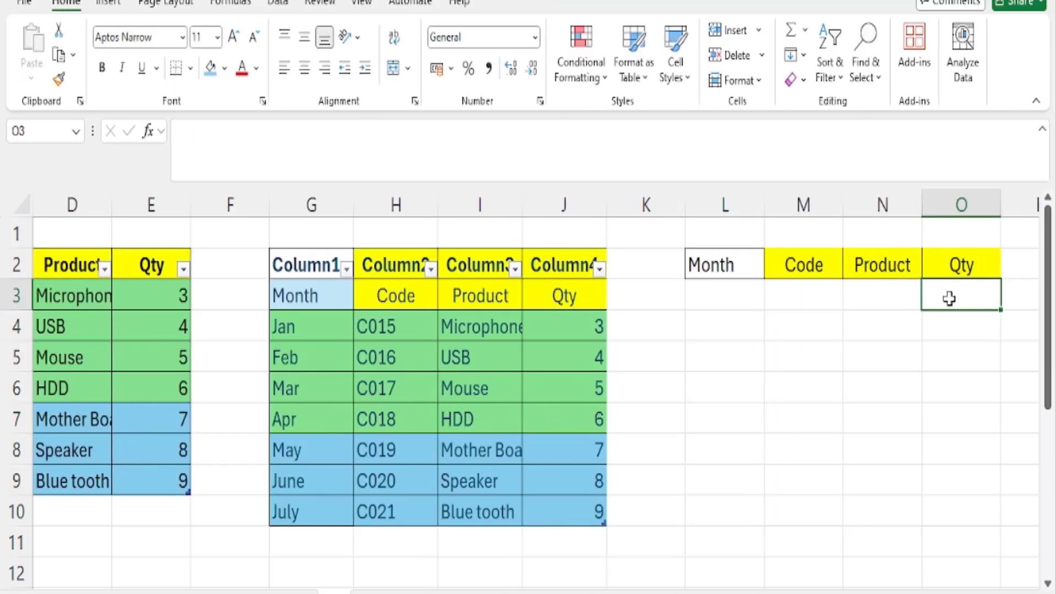
pyautogui.press('Left')
pyautogui.press('Left')
pyautogui.press('Left')
pyautogui.press('Left')
pyautogui.write('=')
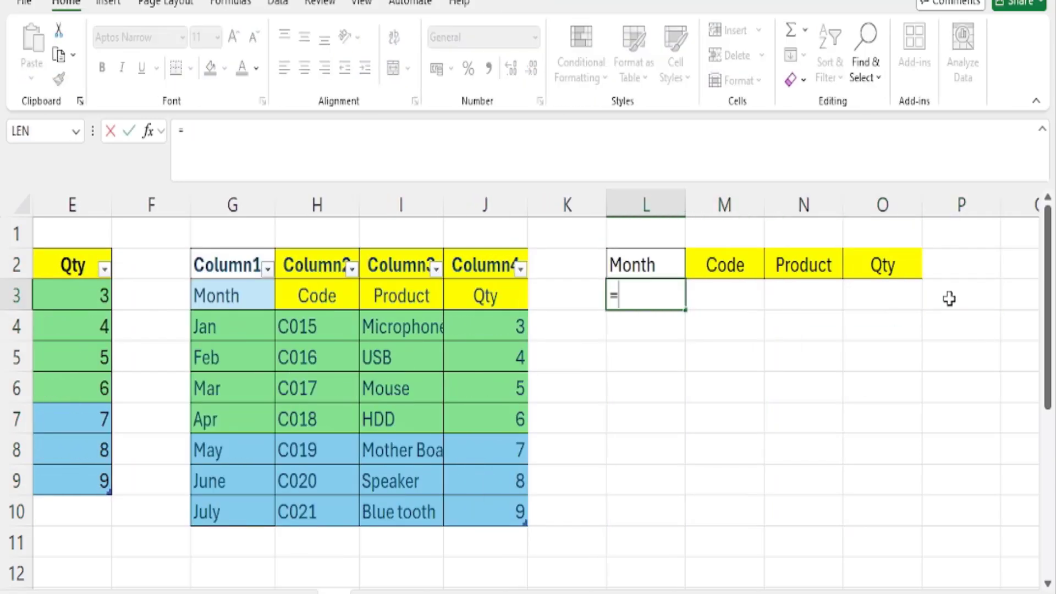
pyautogui.write('tal')
pyautogui.press('BackSpace')
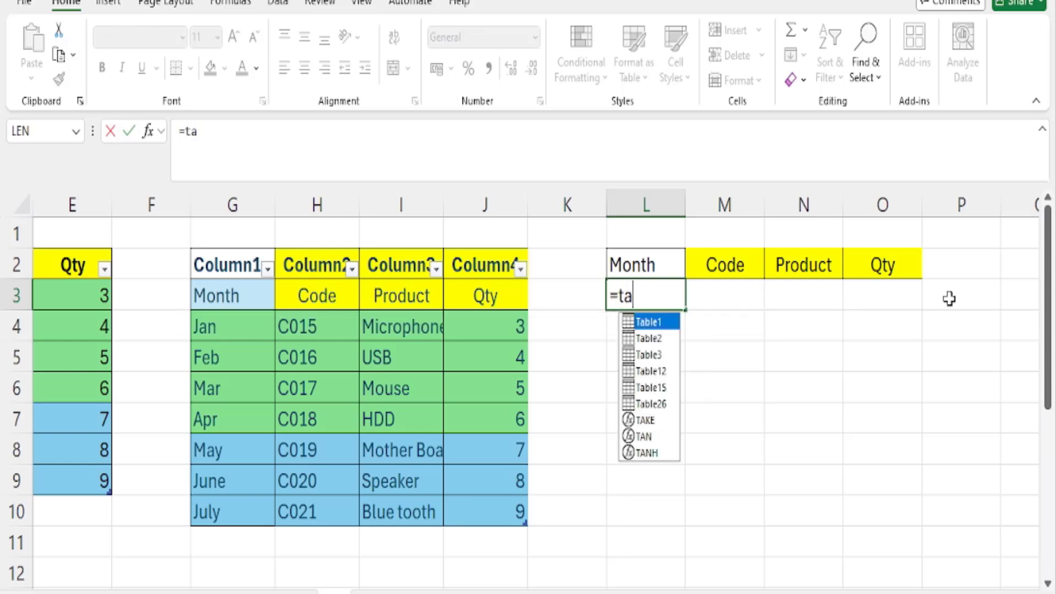
pyautogui.write('ke(')
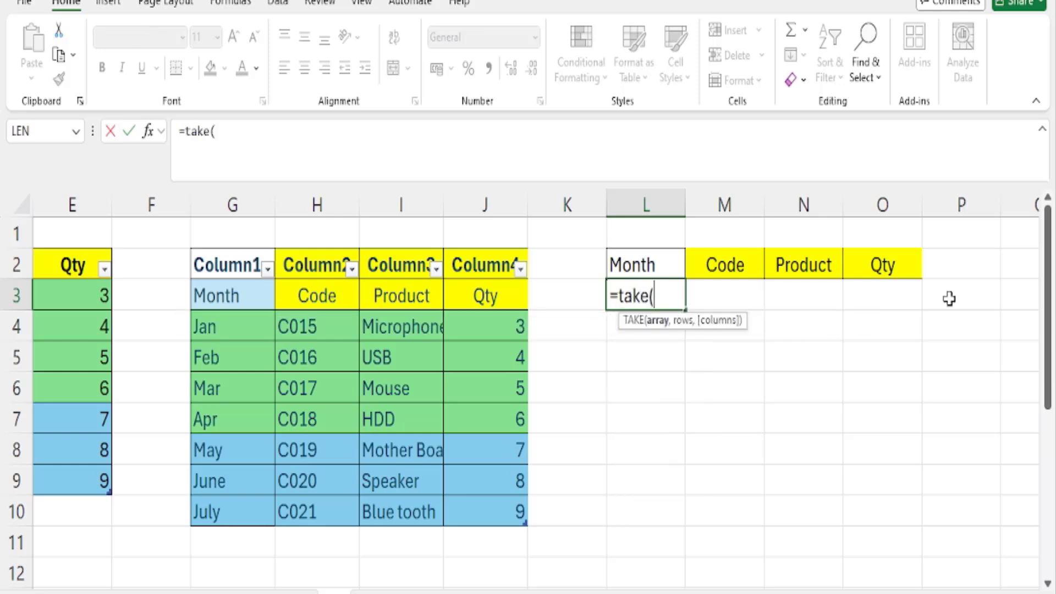
pyautogui.moveTo(219, 295); pyautogui.dragTo(475, 510)
pyautogui.write(', ')
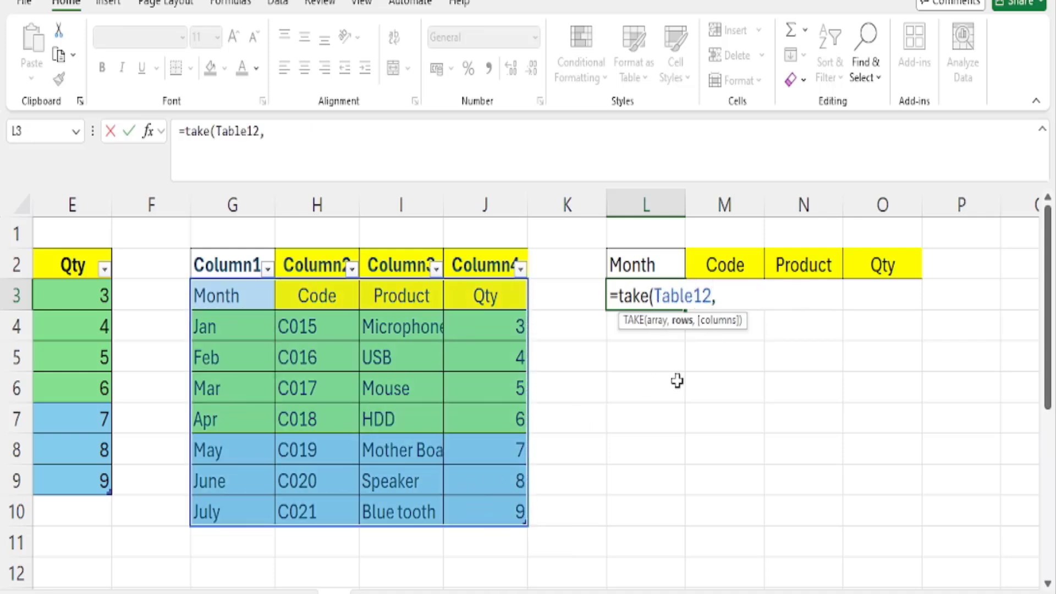
pyautogui.write('3)')
pyautogui.press('Return')
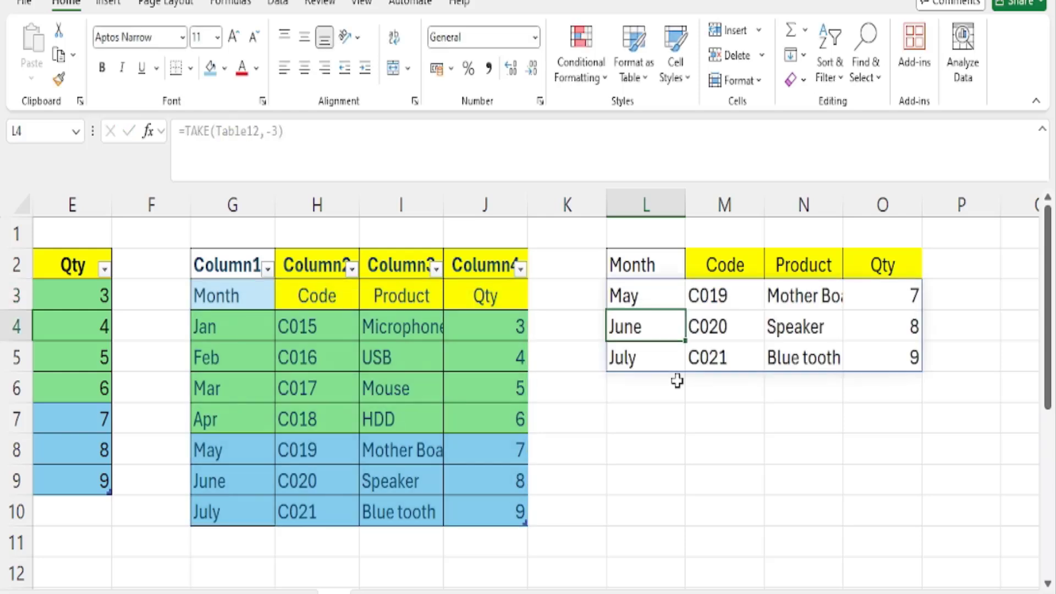
# Add the test entry fkldsfklsf in G11 directly below the table, undo the table expansion and clear the entry
pyautogui.click(221, 546)
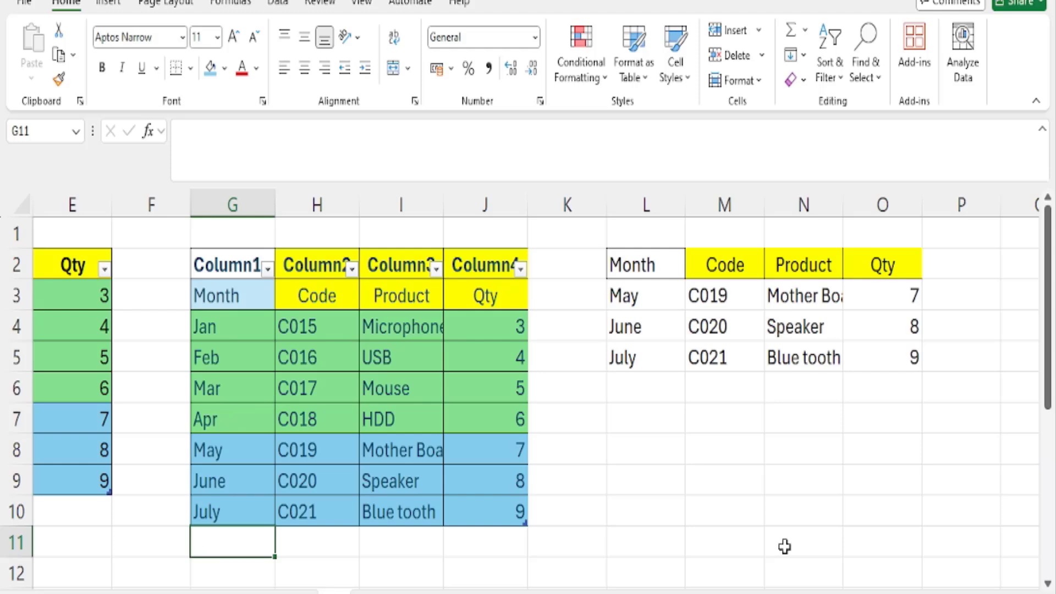
pyautogui.write('fkldsfklsf')
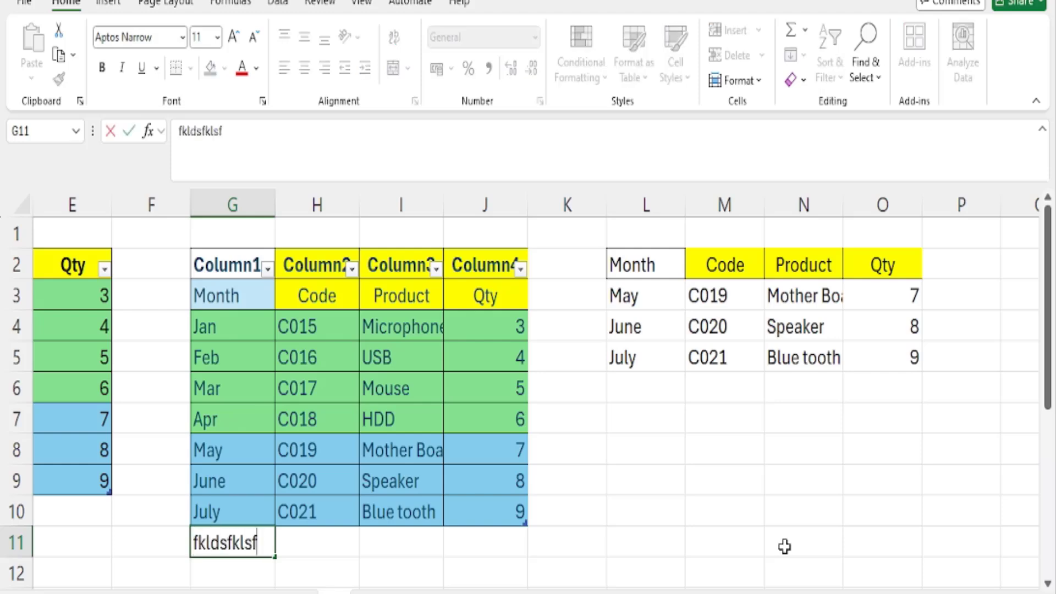
pyautogui.press('Tab')
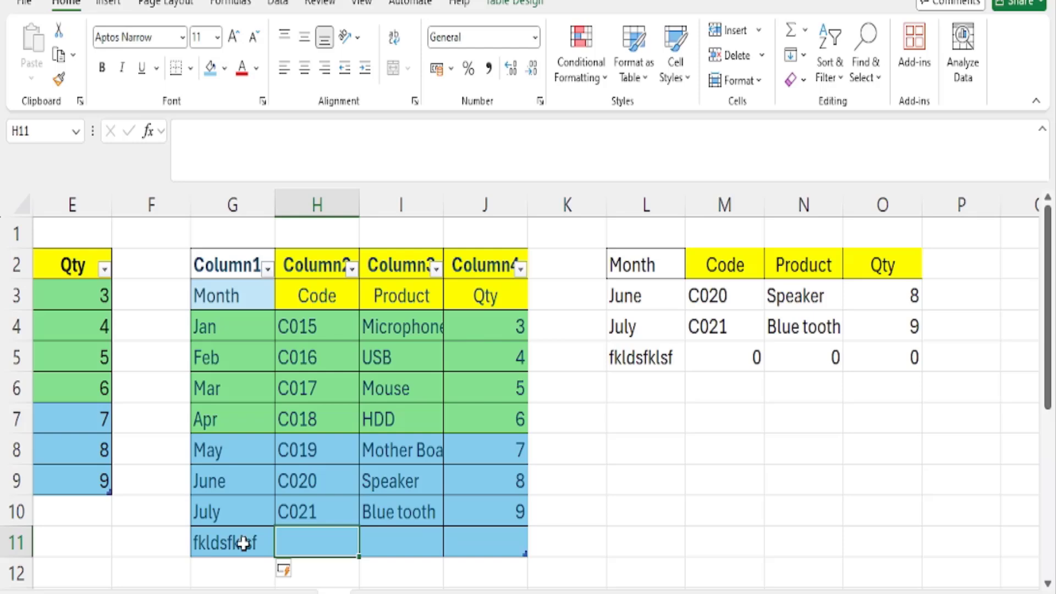
pyautogui.hotkey('ctrl', 'z')
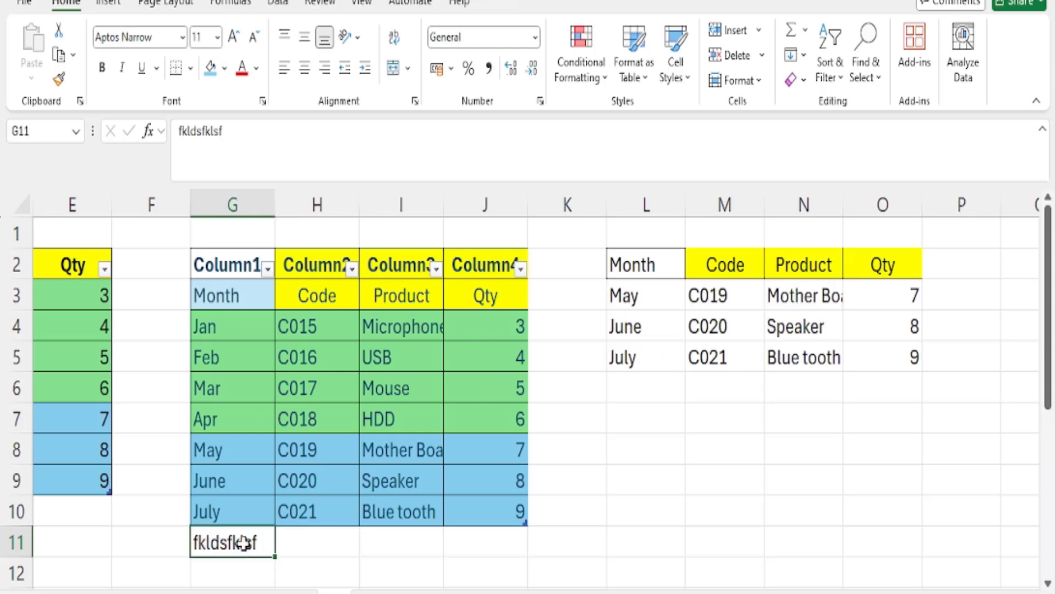
pyautogui.press('Delete')
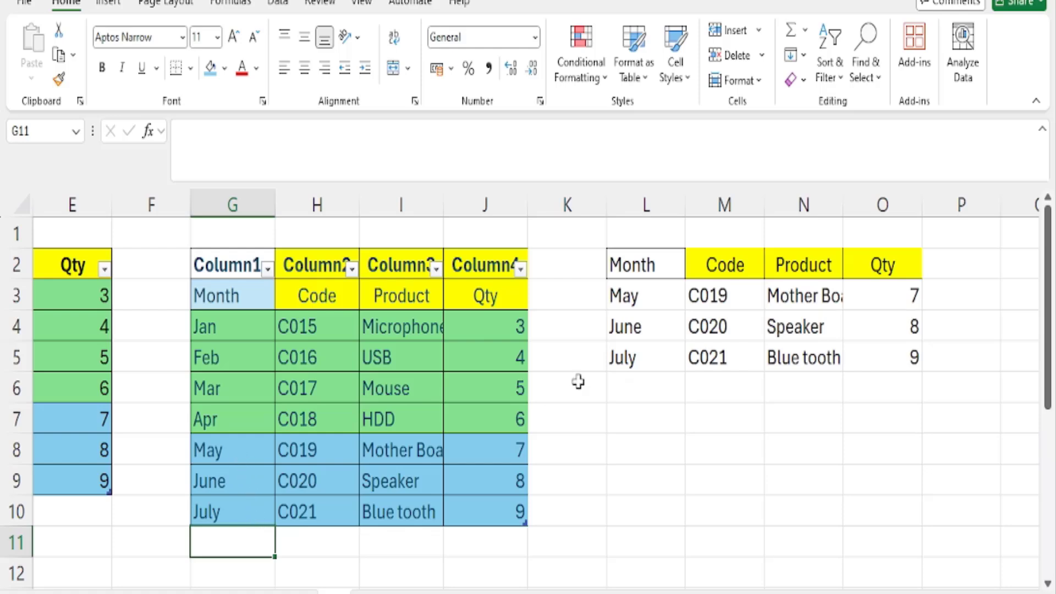
# Inspect the TAKE formula in L3 and compare its output with table rows G8:J10
pyautogui.click(634, 299)
pyautogui.doubleClick(634, 299)
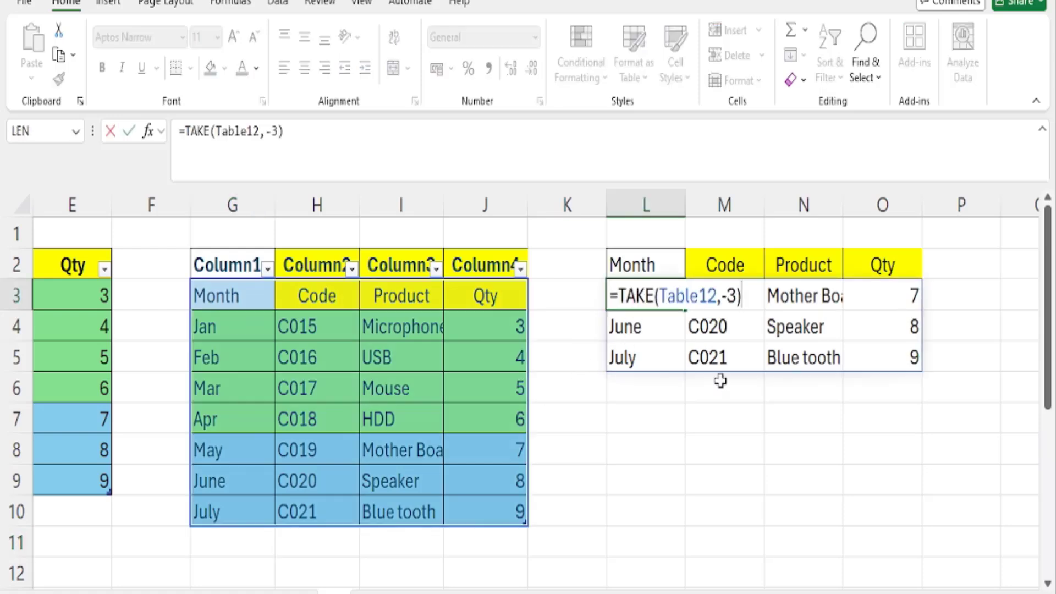
pyautogui.press('Escape')
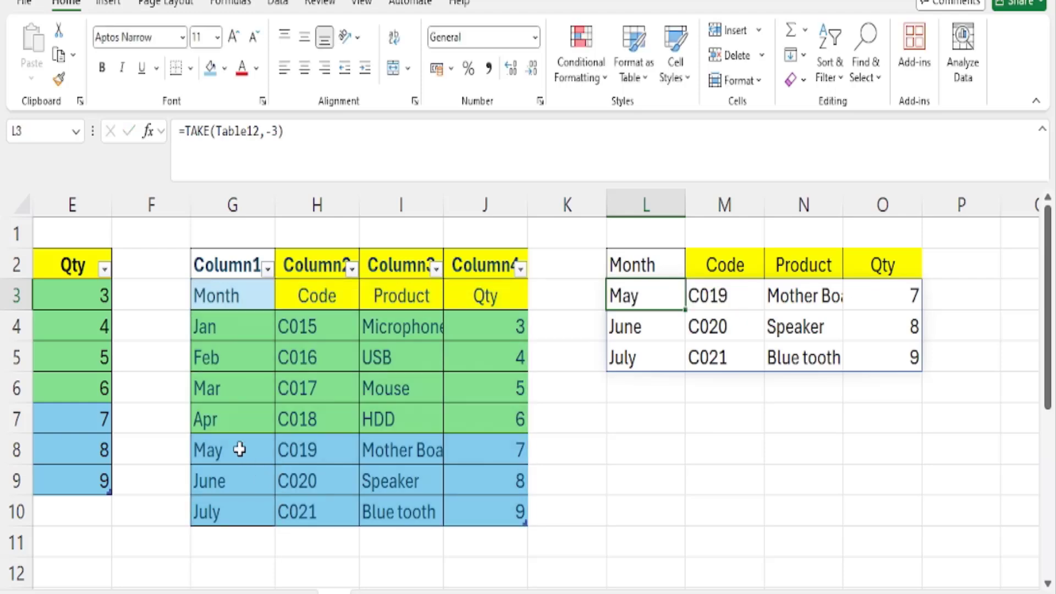
pyautogui.moveTo(239, 450); pyautogui.dragTo(496, 525)
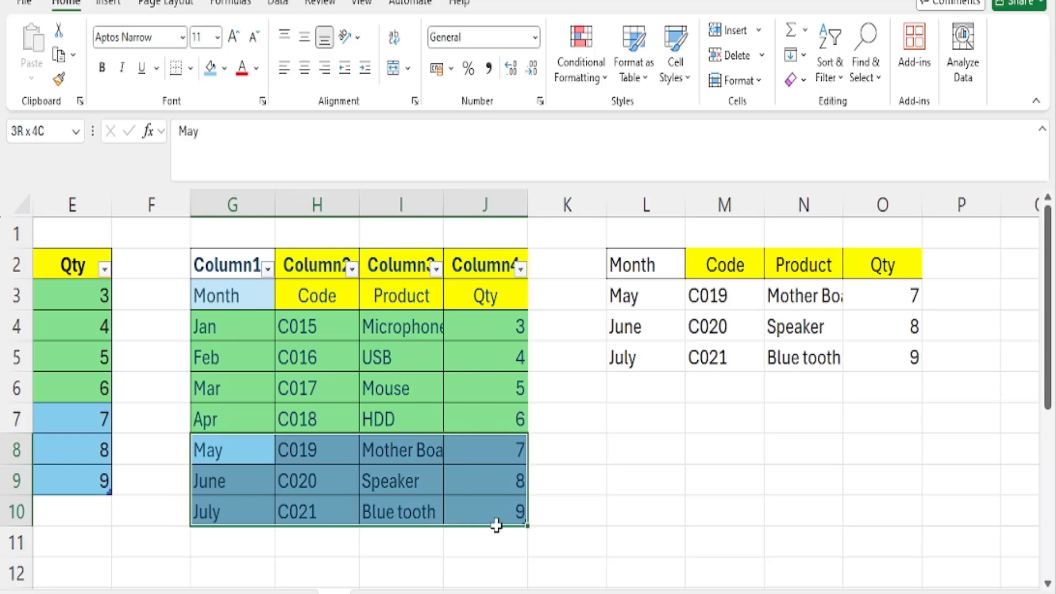
# Extend the table by one row with the test entry jkafjklasj in G11
pyautogui.click(236, 539)
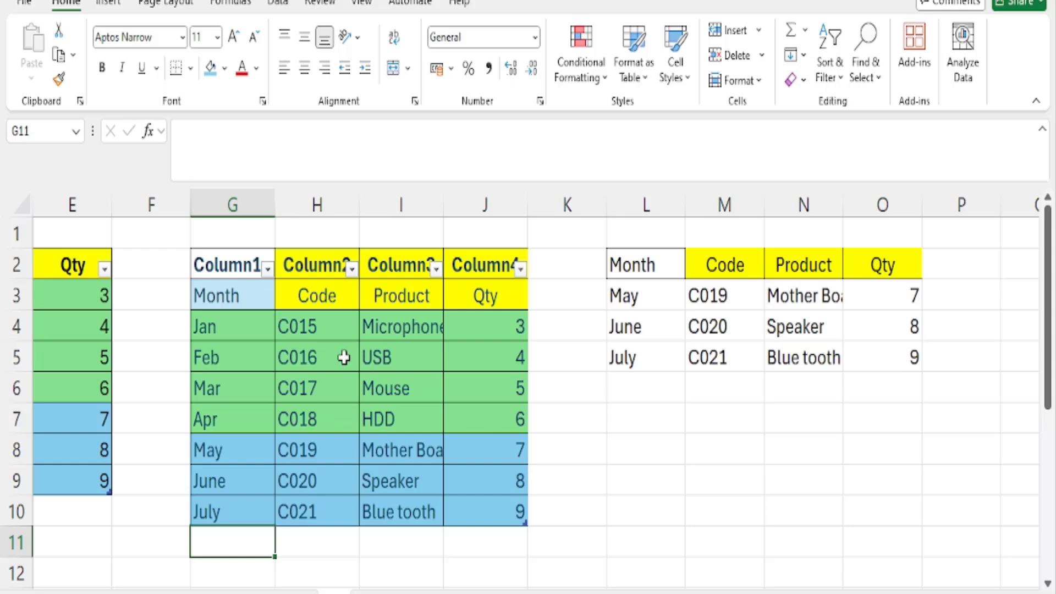
pyautogui.write('jkafjklasj')
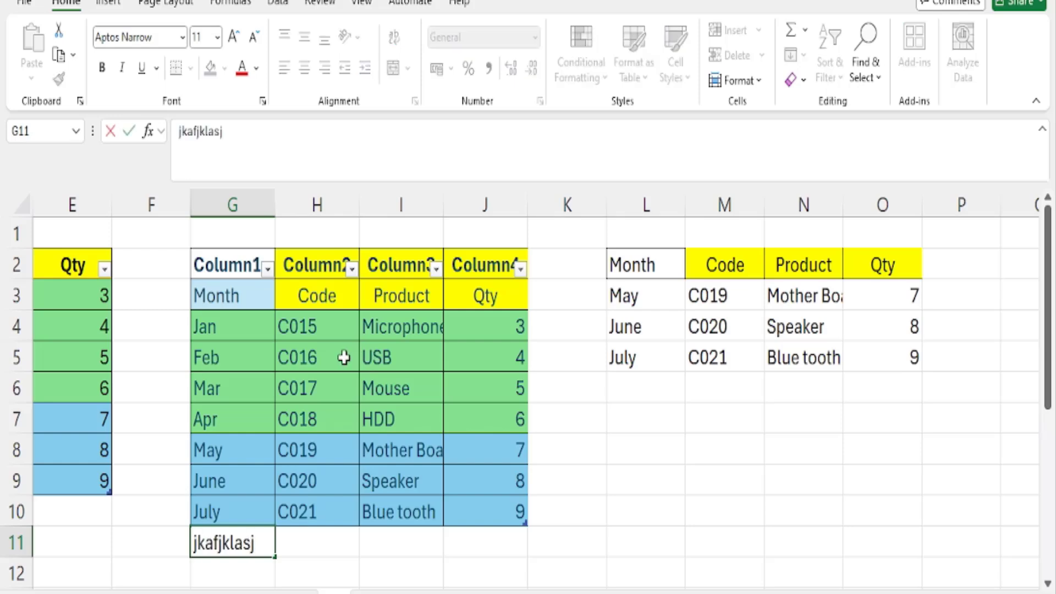
pyautogui.press('Tab')
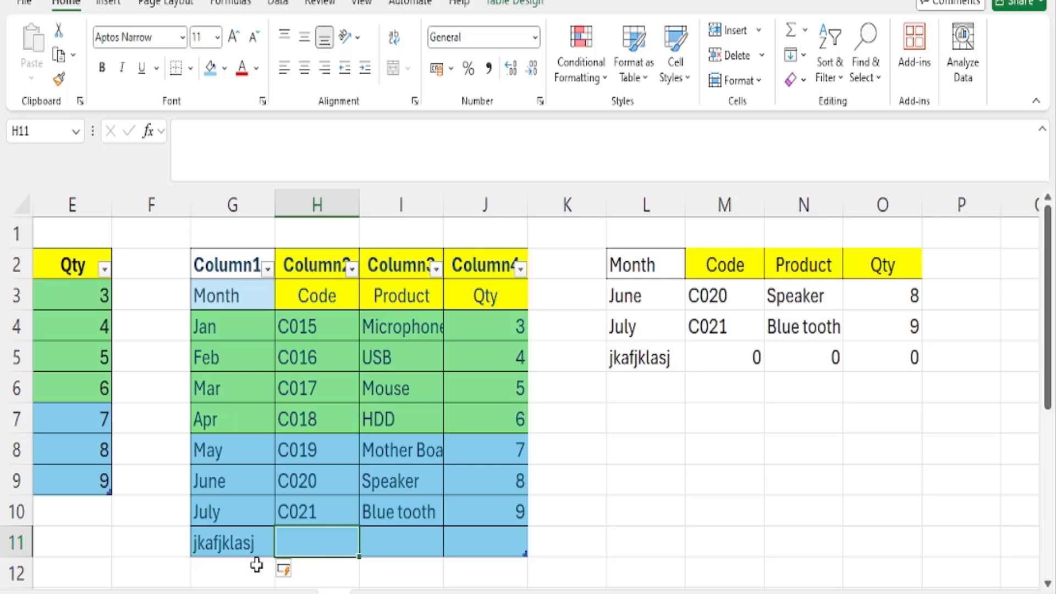
# Complete the new table row 11 with the test entries mjdfgkjdlg, sdnfjks and fjksdjfk in H11, I11 and J11
pyautogui.write('mjdfgkjdlg')
pyautogui.press('Tab')
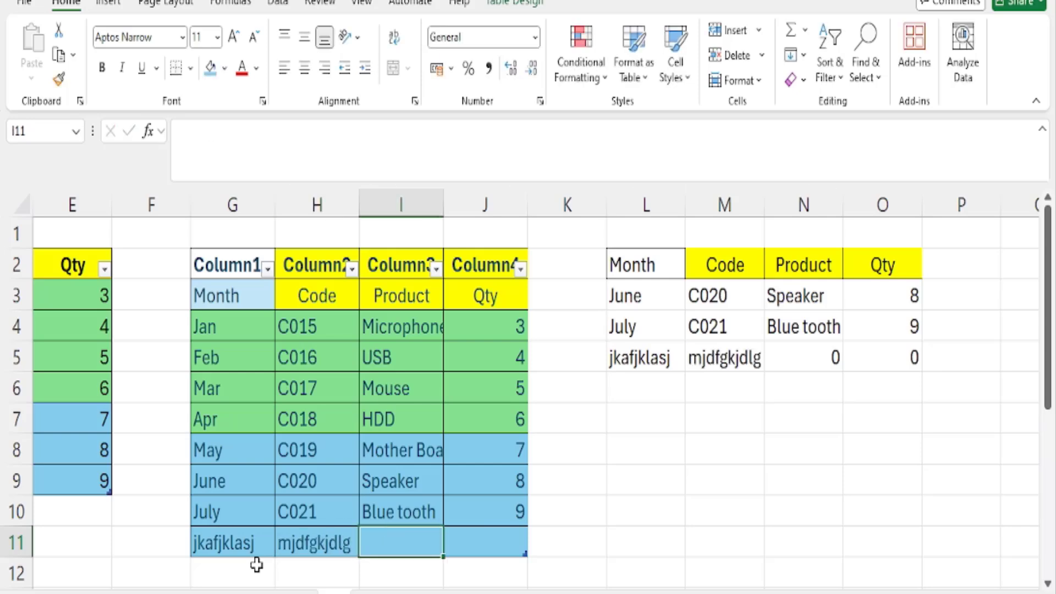
pyautogui.write('sdnfjks')
pyautogui.press('Tab')
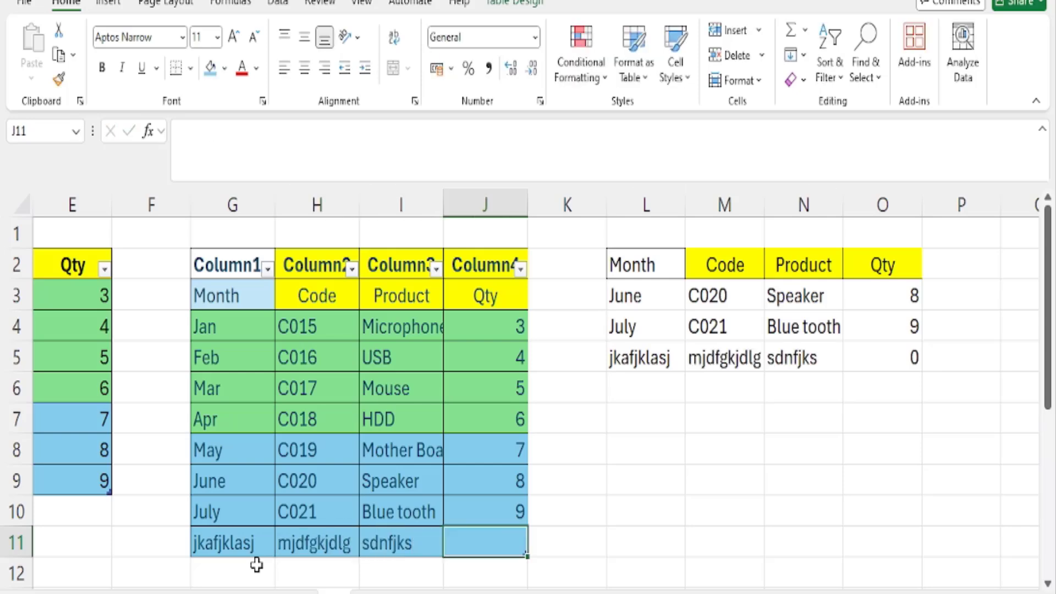
pyautogui.write('fjksdjfk')
pyautogui.hotkey('ctrl', 'Return')
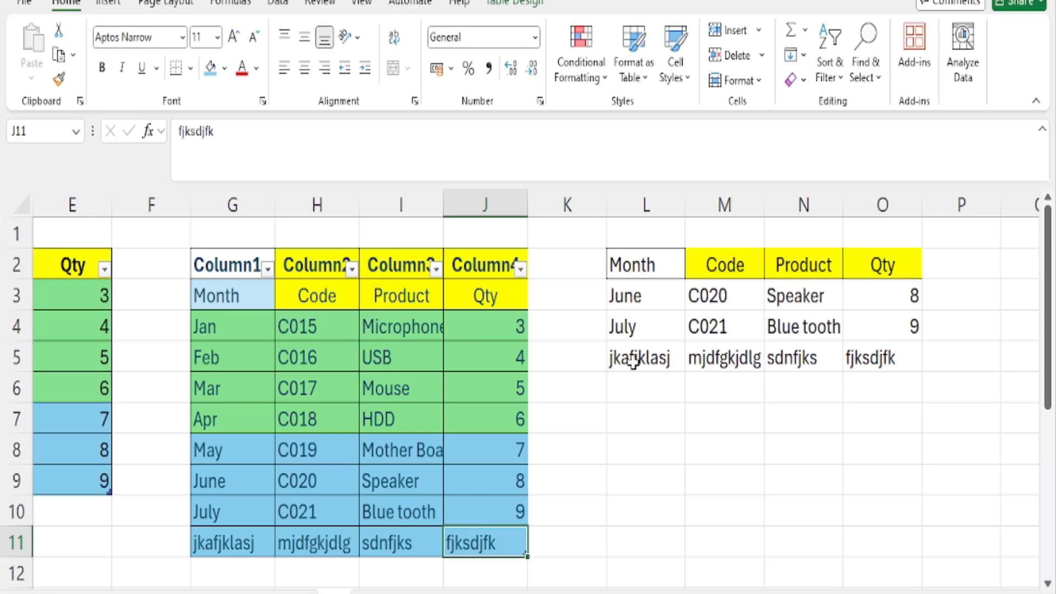
# Undo the row 11 test entries, the TAKE formula in L3 and the table conversion of the data in columns G to J
pyautogui.hotkey('ctrl', 'z')
pyautogui.hotkey('ctrl', 'z')
pyautogui.hotkey('ctrl', 'z')
pyautogui.hotkey('ctrl', 'z')
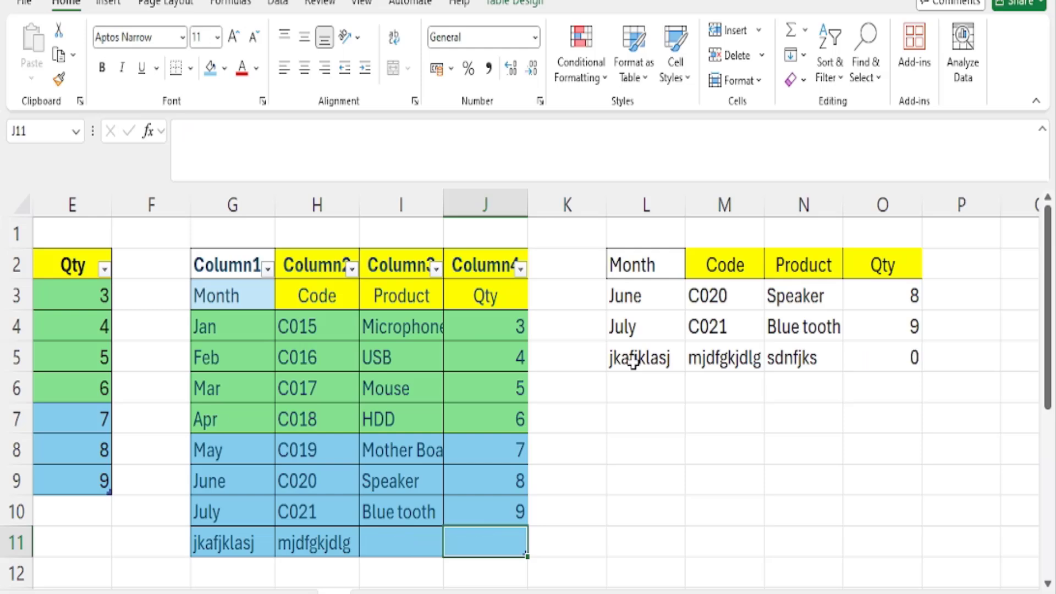
pyautogui.hotkey('ctrl', 'z')
pyautogui.hotkey('ctrl', 'z')
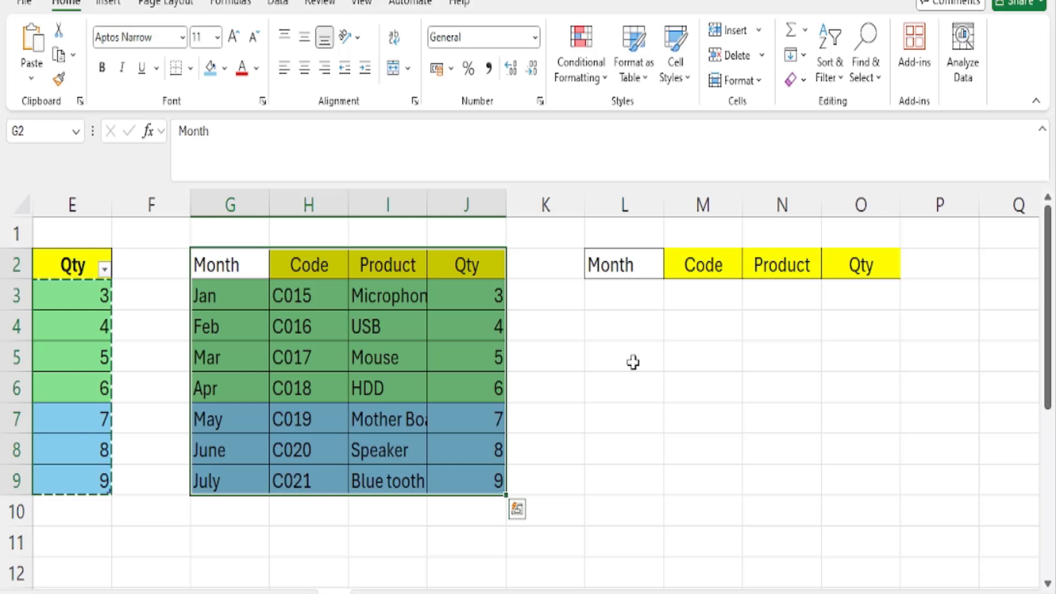
# Enter =DROP(G3:J9,4) in L3 to leave out the first four rows, and select G3:J6 in the source to compare
pyautogui.click(595, 289)
pyautogui.write('=')
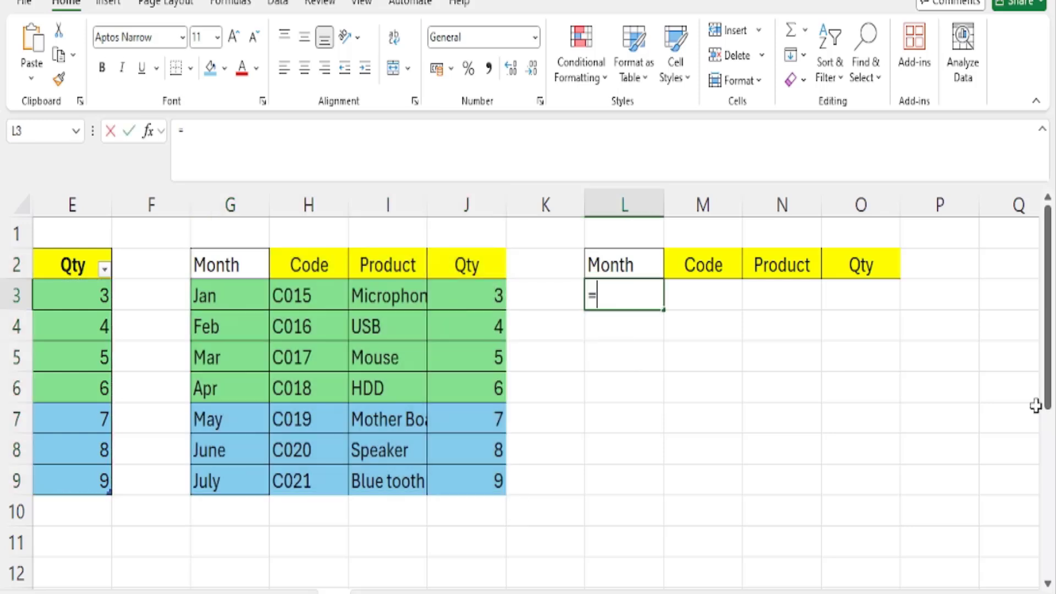
pyautogui.write('drop')
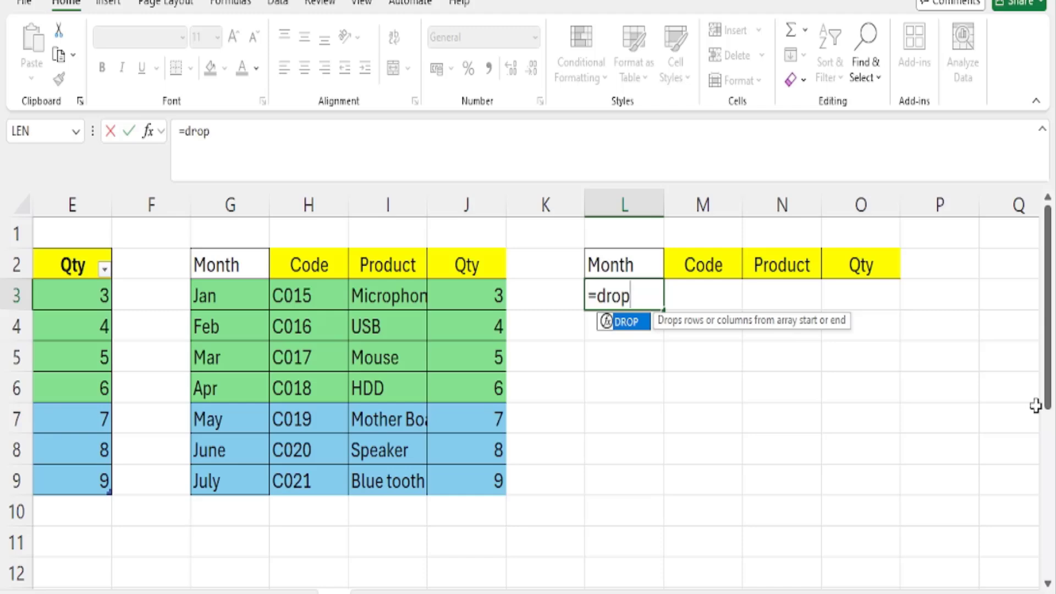
pyautogui.write('(')
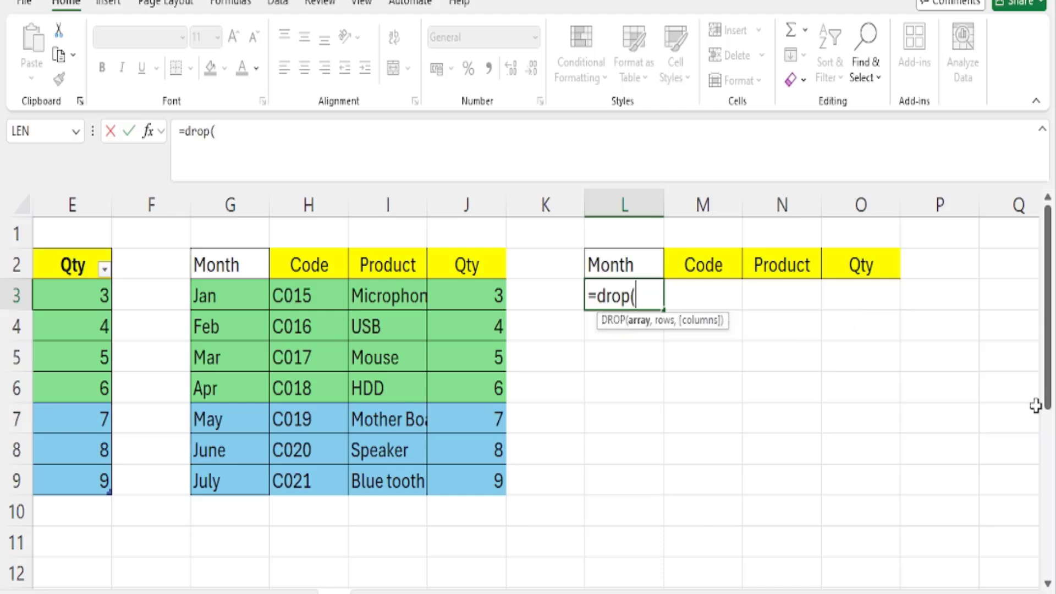
pyautogui.moveTo(217, 288); pyautogui.dragTo(473, 484)
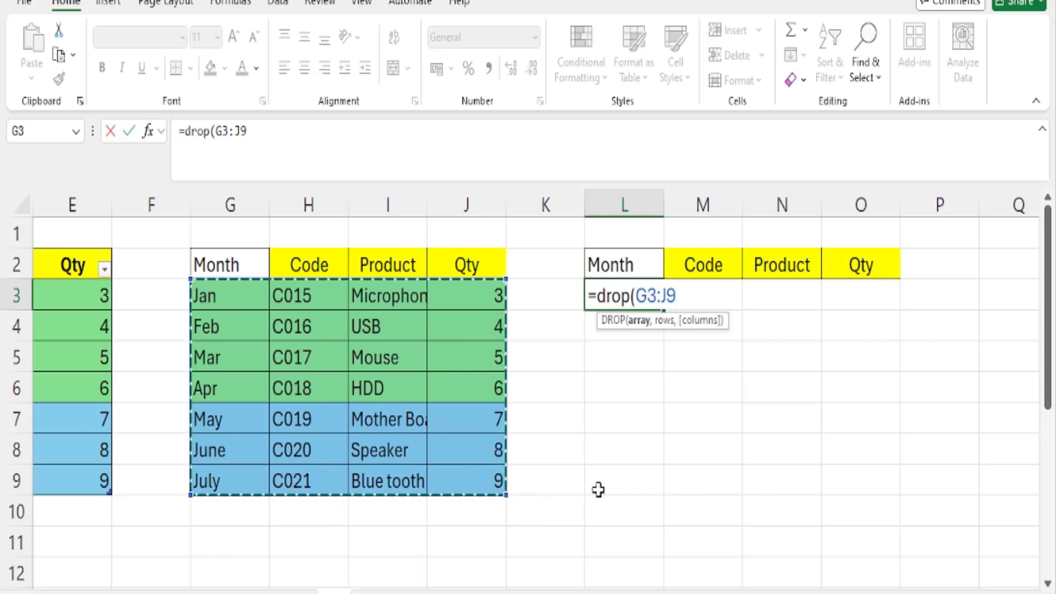
pyautogui.write(',')
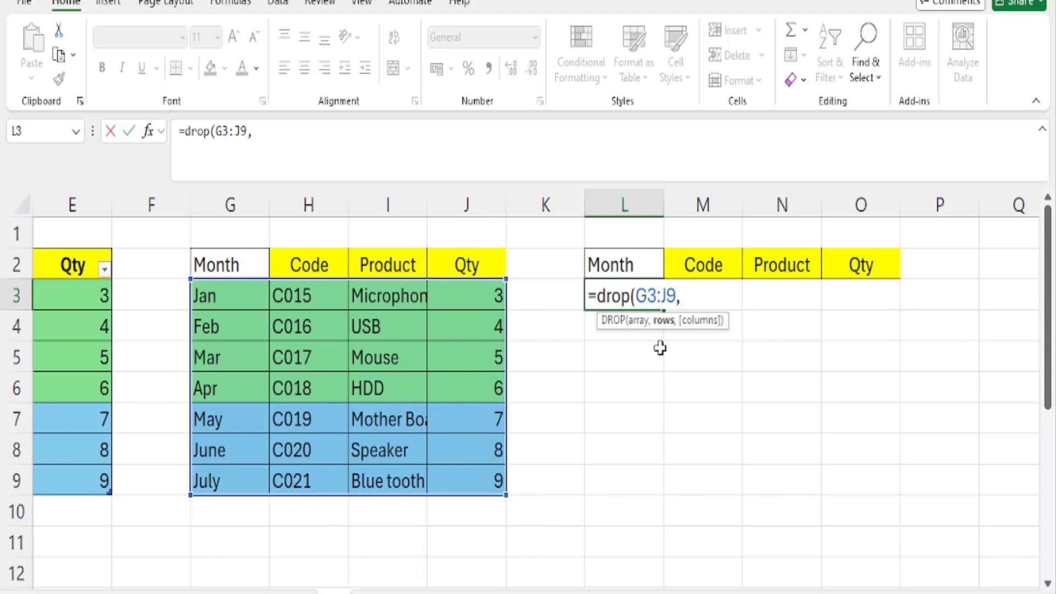
pyautogui.write('4)')
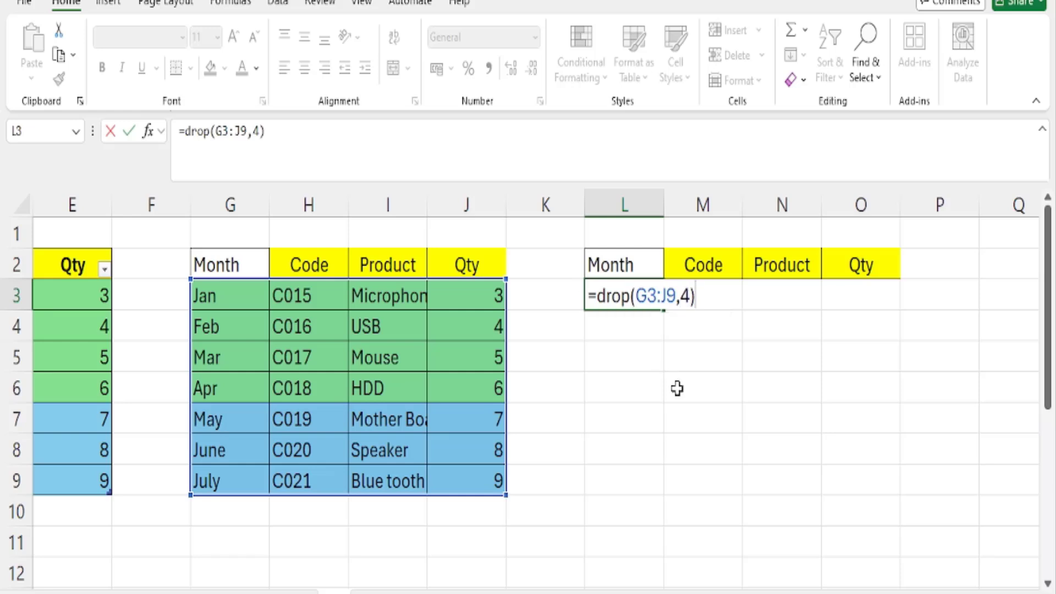
pyautogui.press('Return')
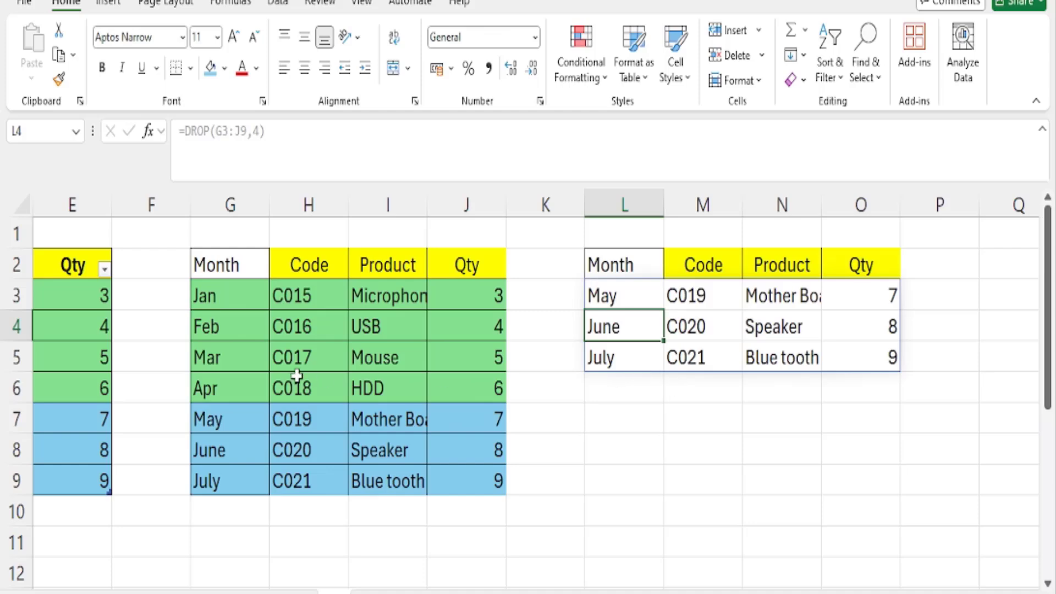
pyautogui.moveTo(237, 306); pyautogui.dragTo(433, 389)
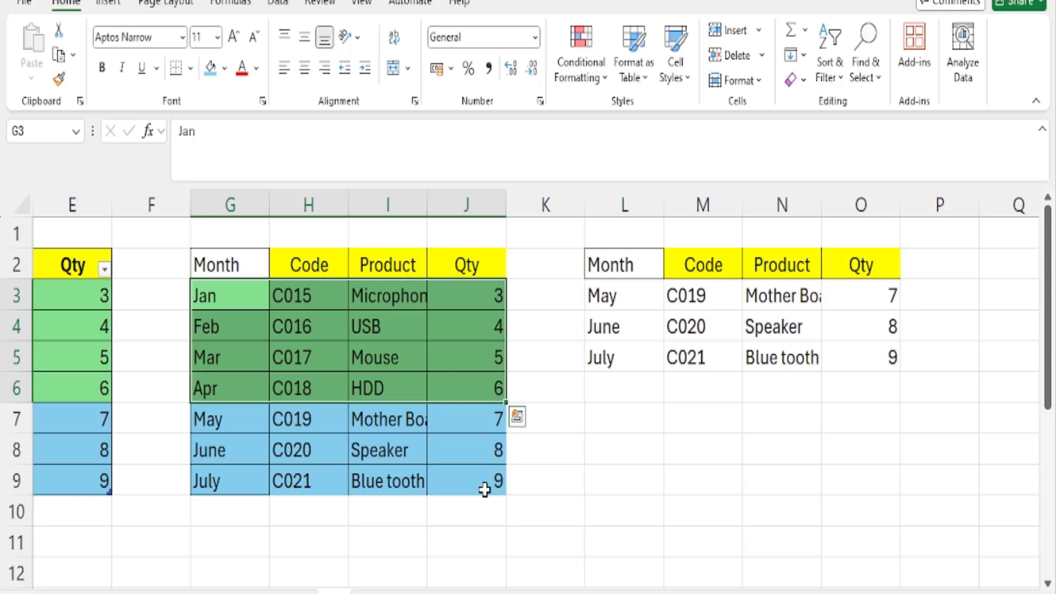
# Change the rows argument of the L3 formula to -4, and compare the output with source ranges G6:J9 and G3:J5
pyautogui.click(632, 296)
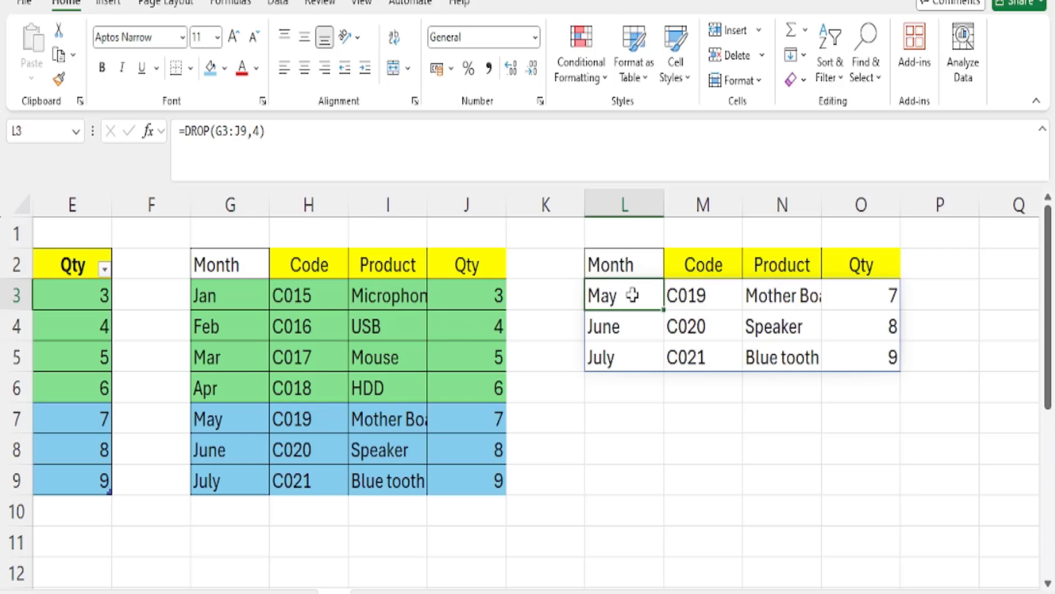
pyautogui.doubleClick(633, 295)
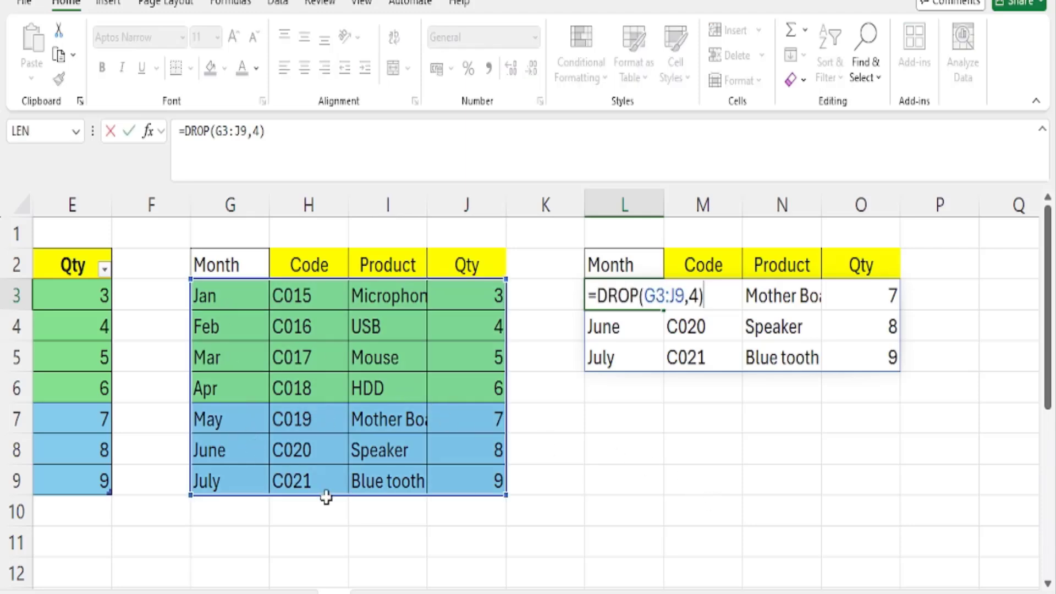
pyautogui.press('Left')
pyautogui.press('Left')
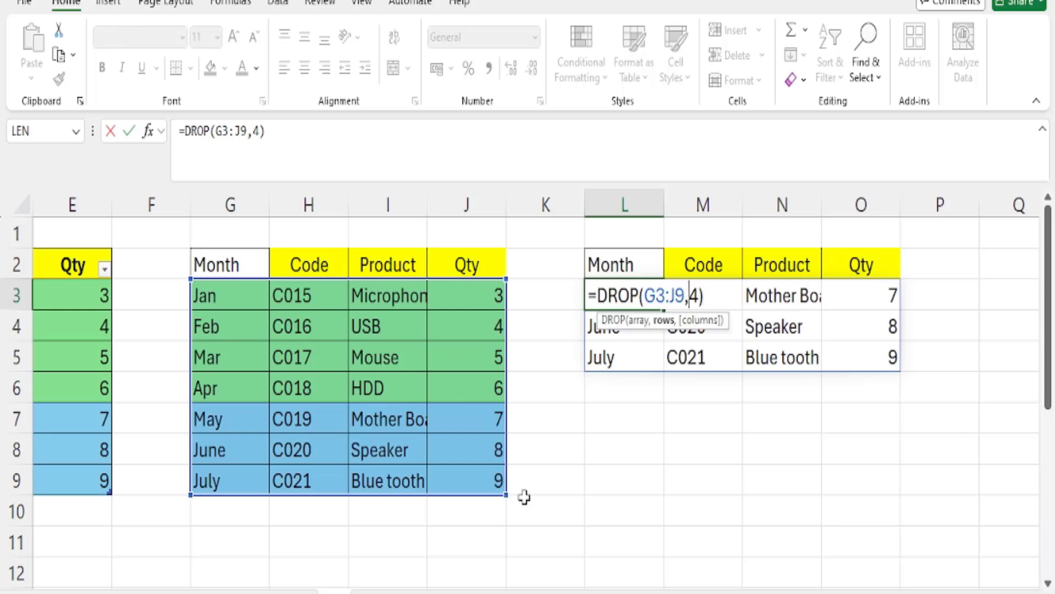
pyautogui.write('-')
pyautogui.press('Return')
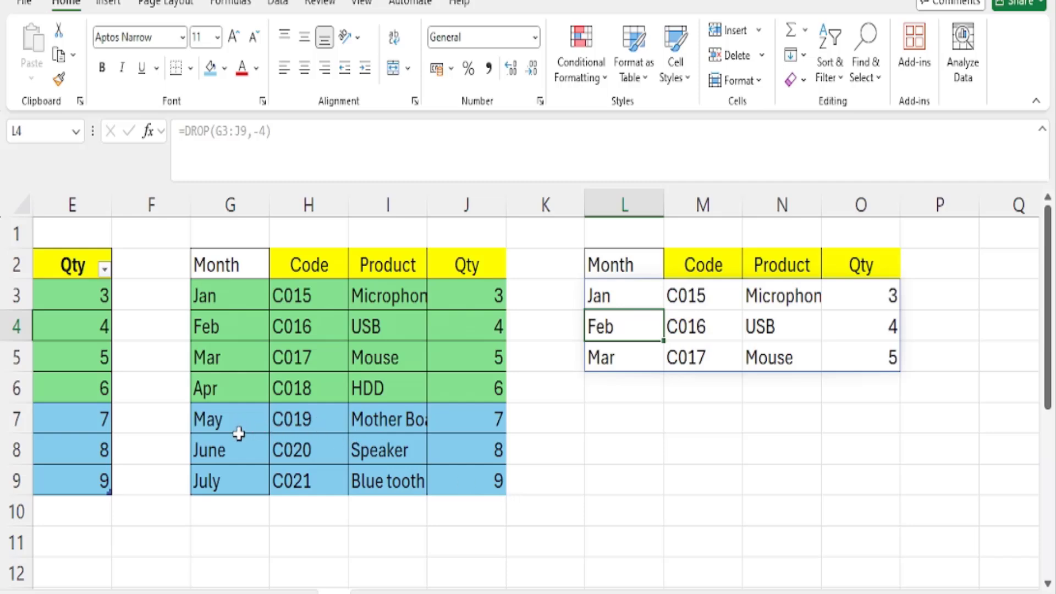
pyautogui.moveTo(229, 391); pyautogui.dragTo(486, 494)
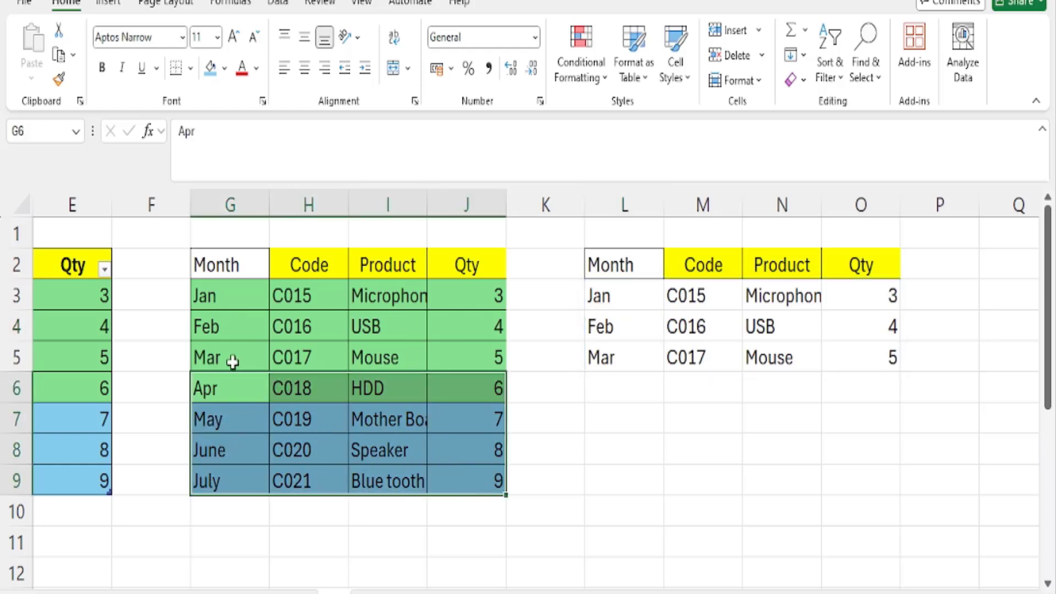
pyautogui.moveTo(217, 292); pyautogui.dragTo(483, 368)
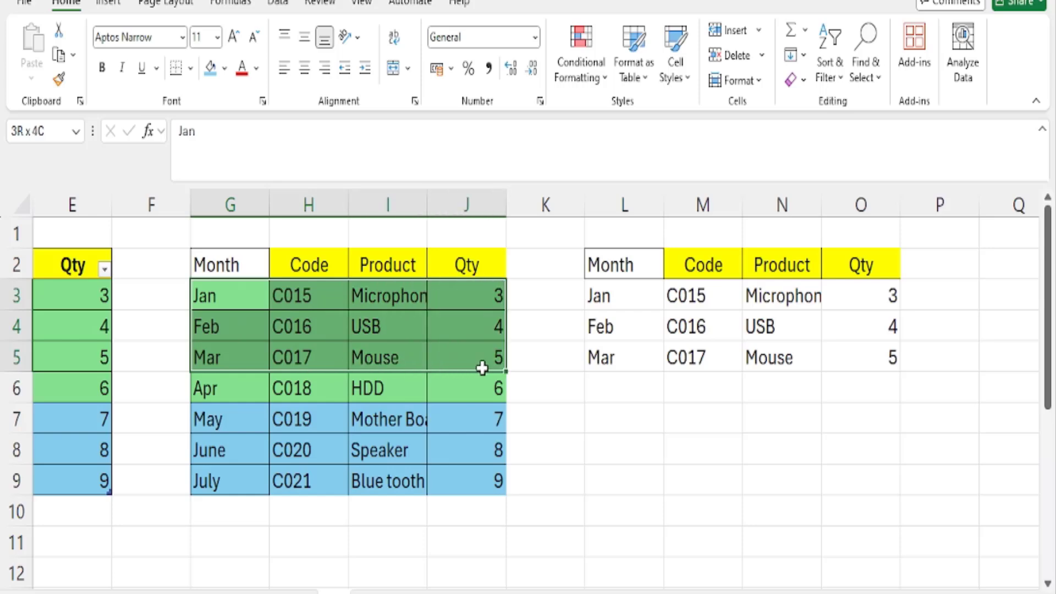
# Change the L3 formula to =DROP(G3:J9,4,2) to drop four rows and two columns, and compare it with source cells I7:I9 and H7:H9
pyautogui.click(628, 290)
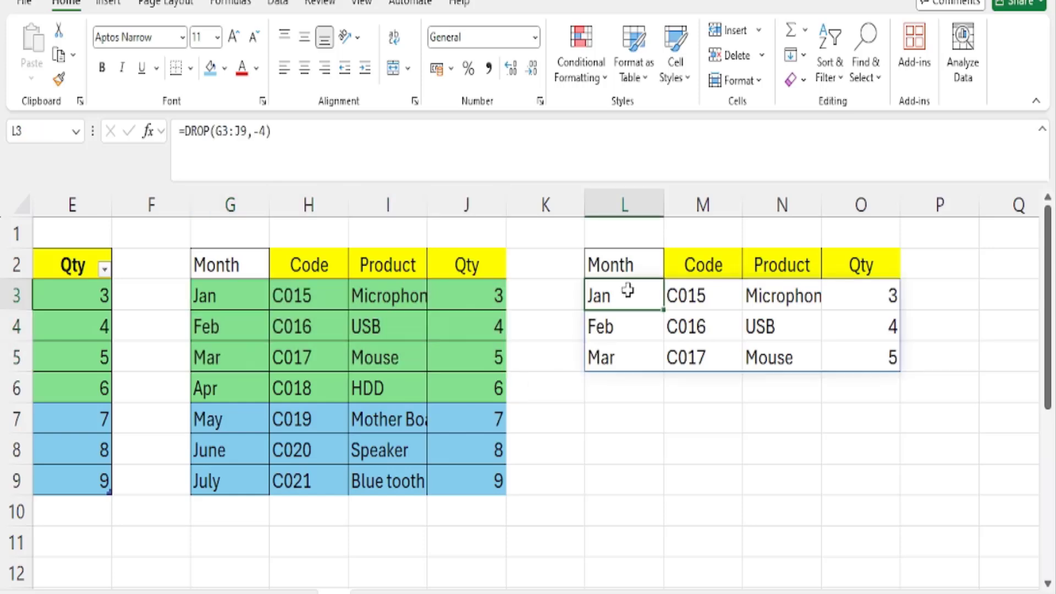
pyautogui.press('F2')
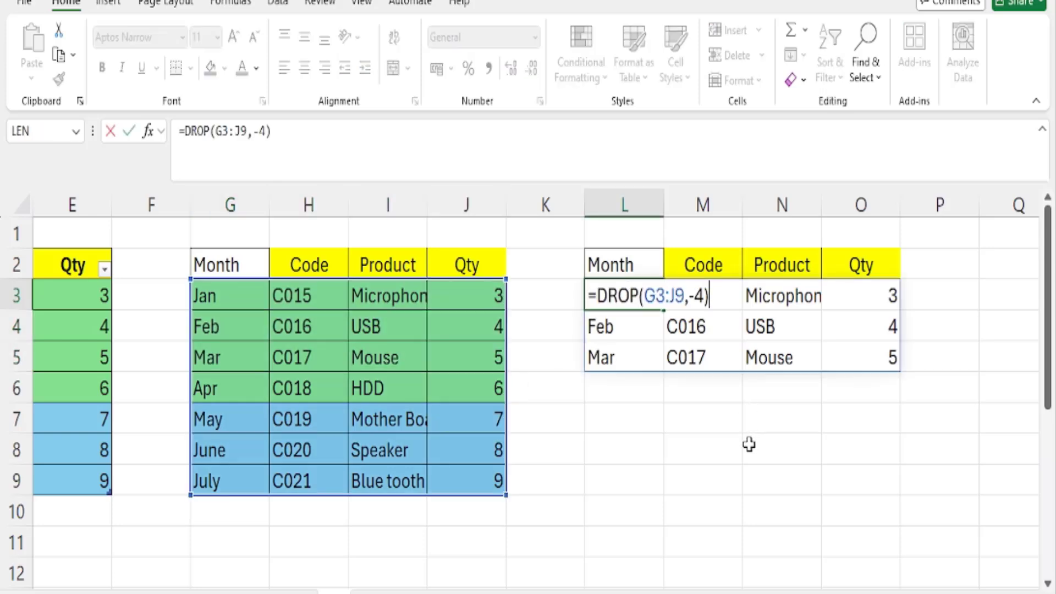
pyautogui.press('Left')
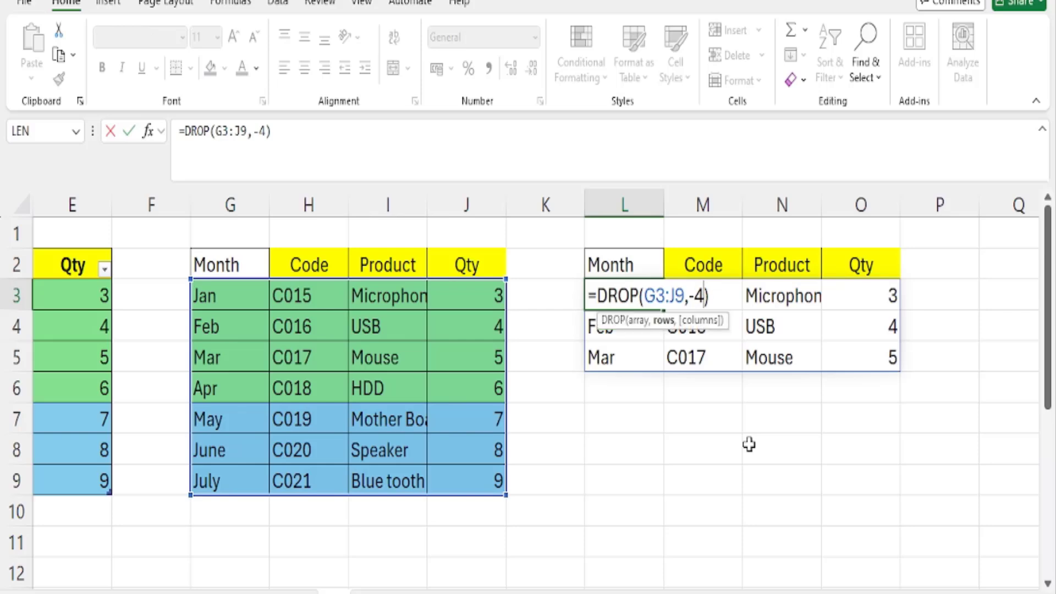
pyautogui.press('Left')
pyautogui.press('Left')
pyautogui.press('Delete')
pyautogui.press('Right')
pyautogui.write(',')
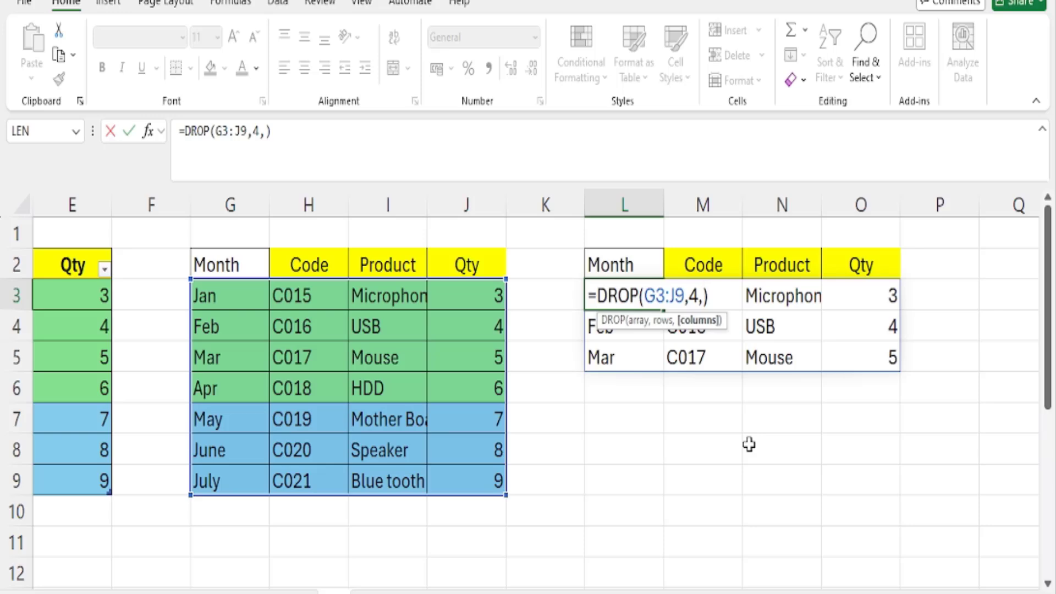
pyautogui.write('2')
pyautogui.press('Return')
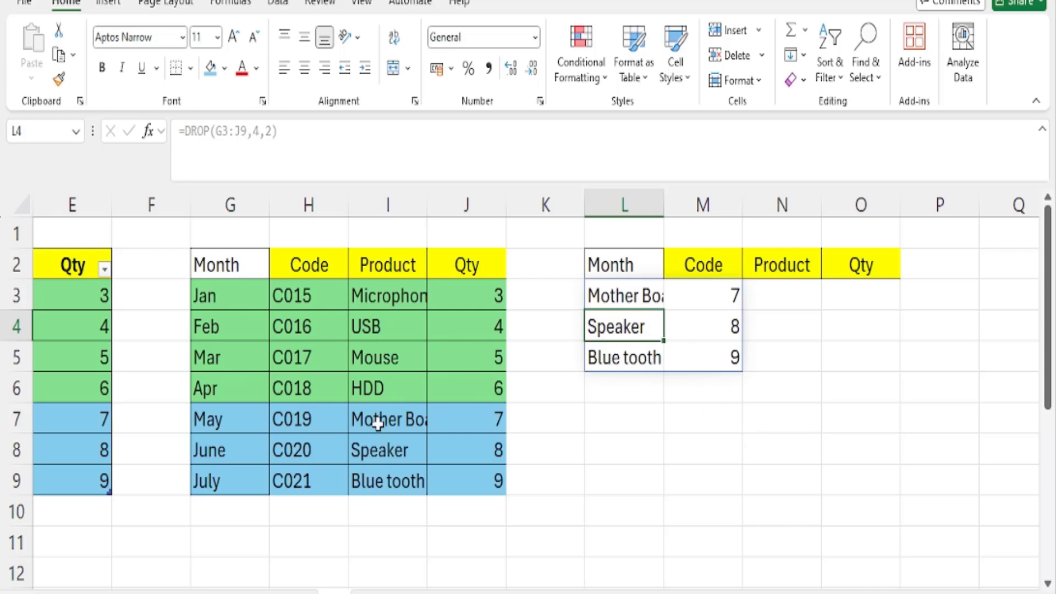
pyautogui.moveTo(377, 420); pyautogui.dragTo(378, 486)
pyautogui.moveTo(306, 419); pyautogui.dragTo(304, 480)
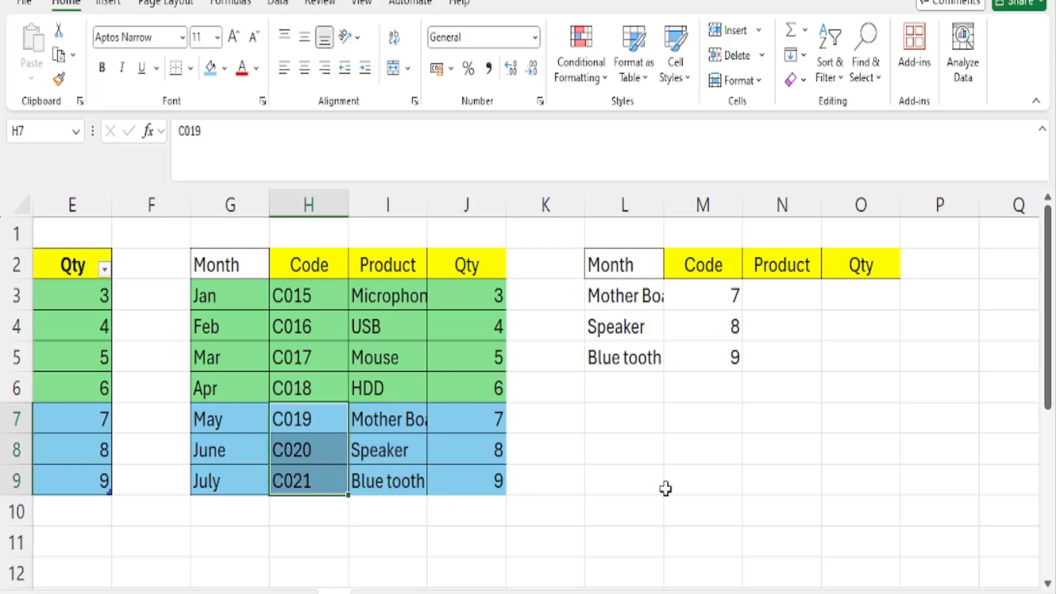
# Set the rows argument in L3 to -4, giving =DROP(G3:J9,-4,2), to drop the last four rows and first two columns
pyautogui.doubleClick(619, 295)
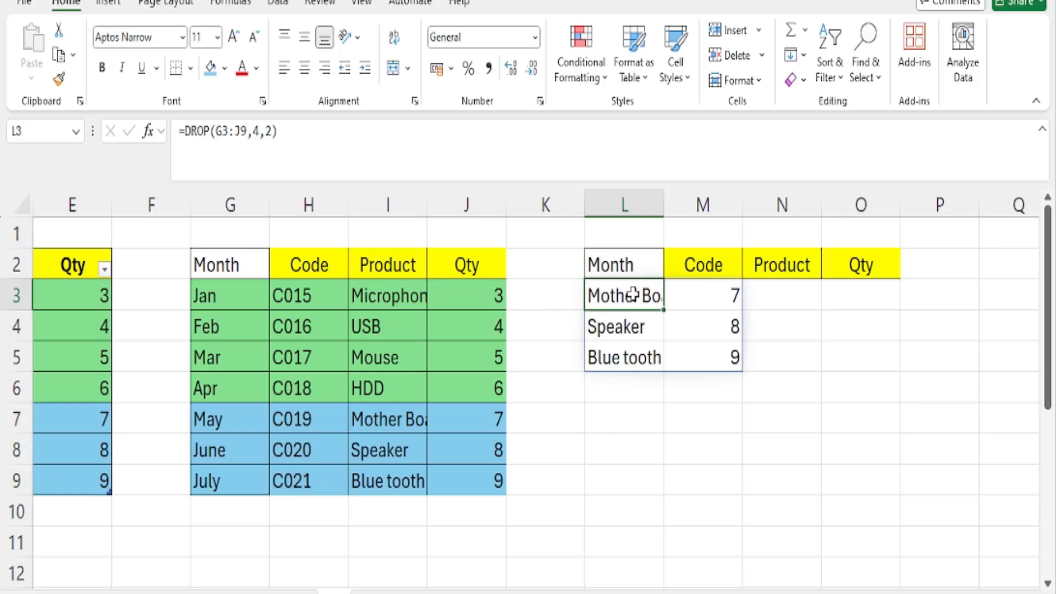
pyautogui.click(691, 292)
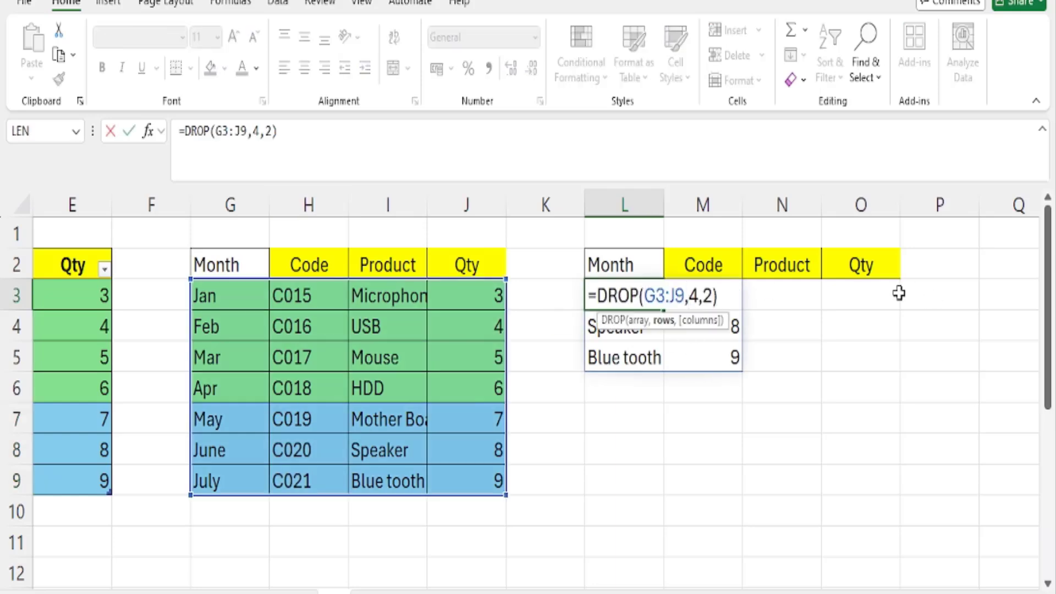
pyautogui.write('-')
pyautogui.press('Return')
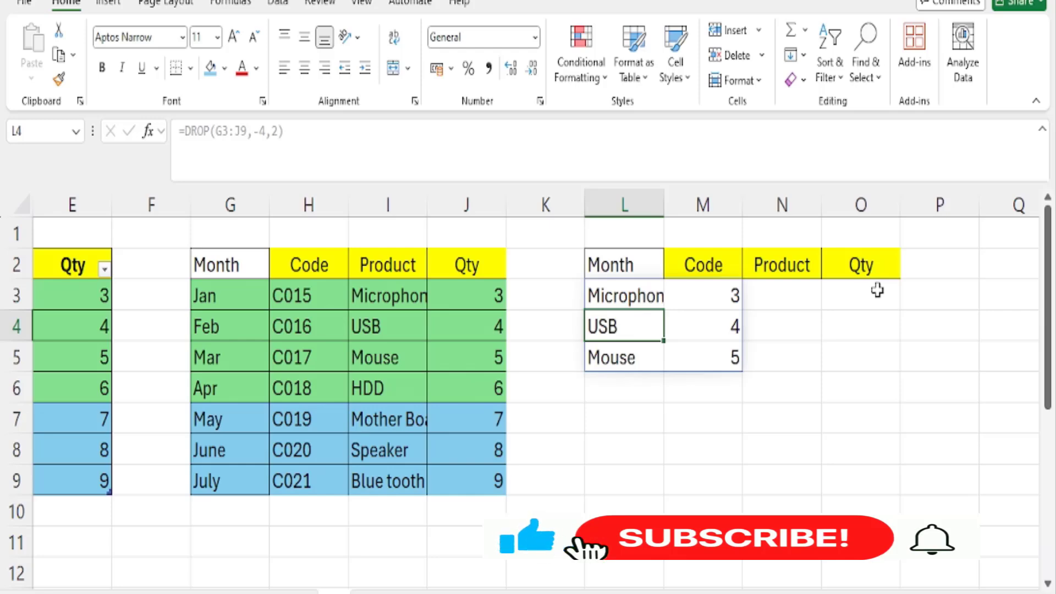
pyautogui.press('BackSpace')
pyautogui.press('Escape')
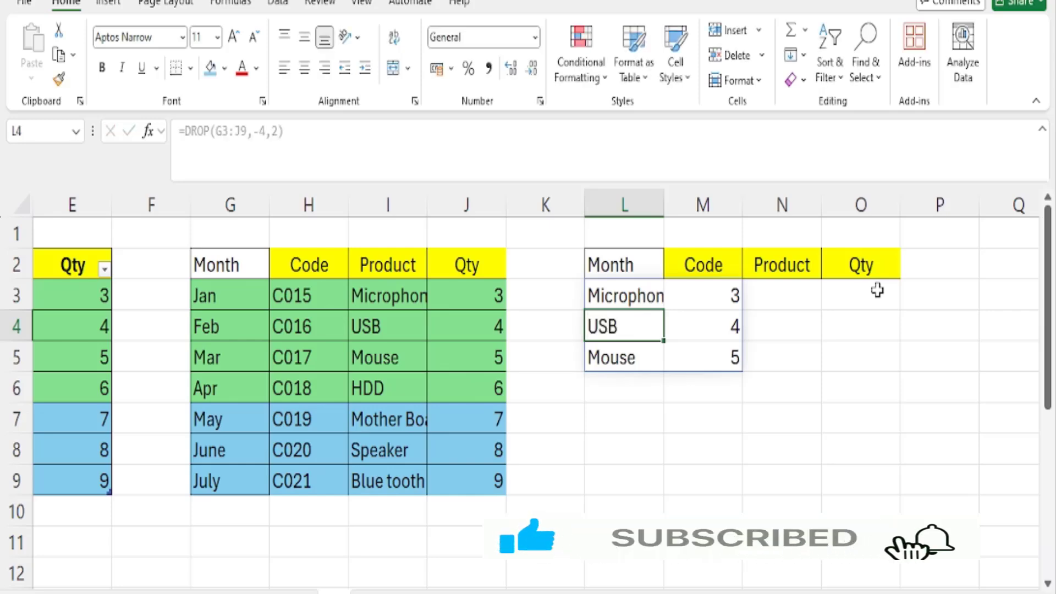
# Open the DROP formula in L3 for editing
pyautogui.click(633, 289)
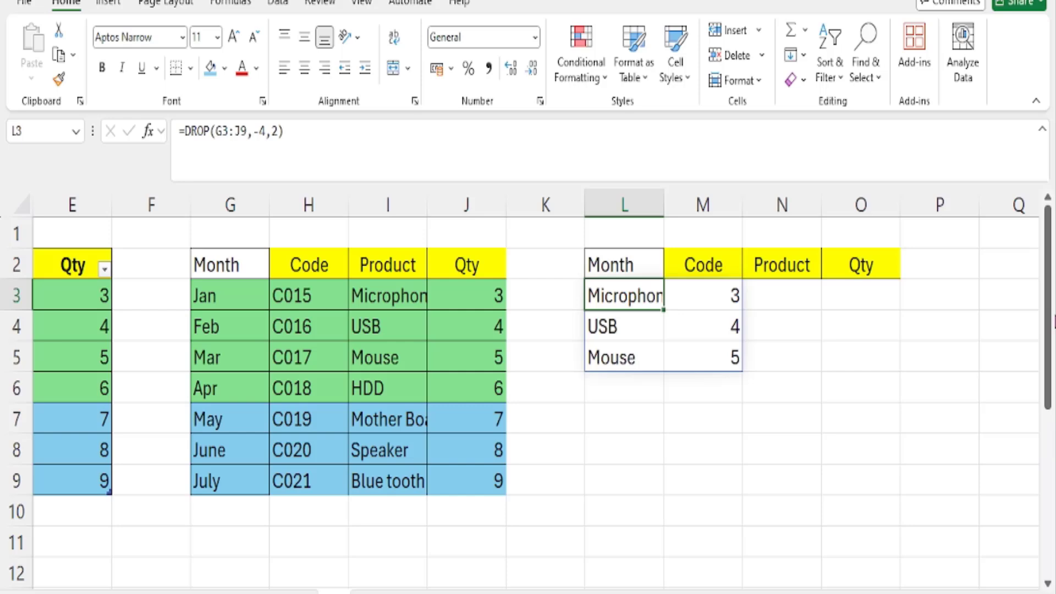
pyautogui.press('F2')
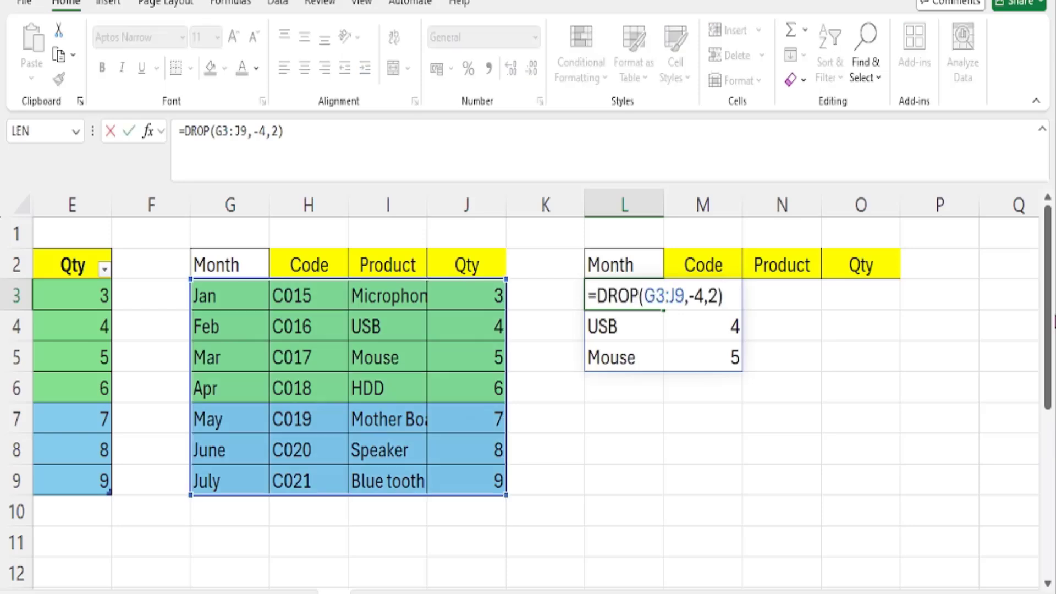